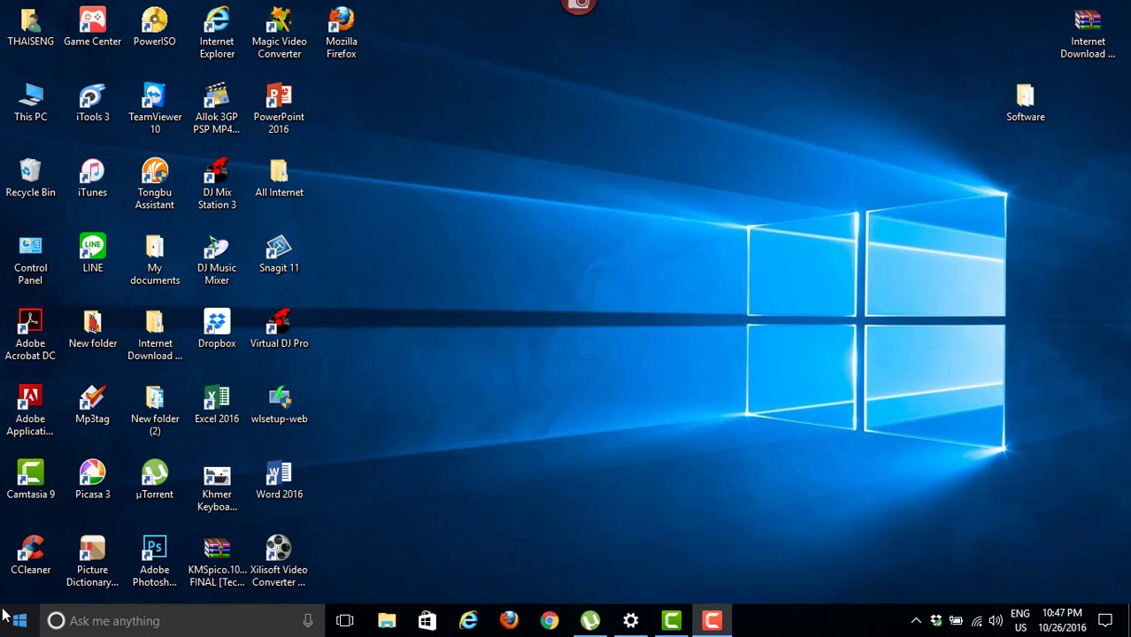
Search the system for "di", open Disk Cleanup and start scanning drive C:.
click(83, 624)
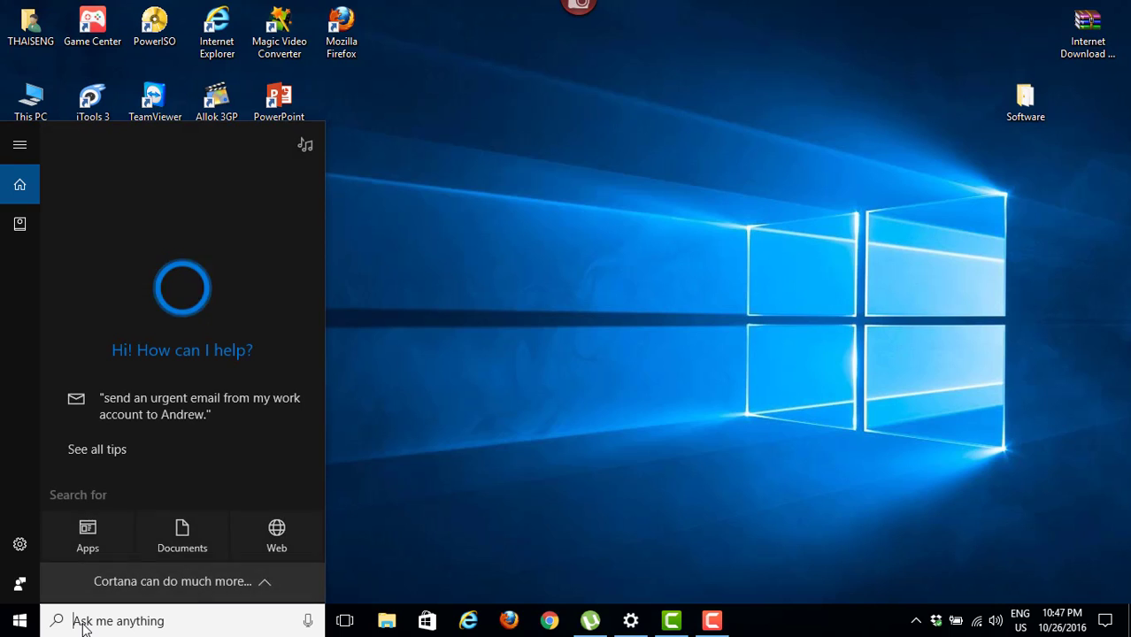
text(di)
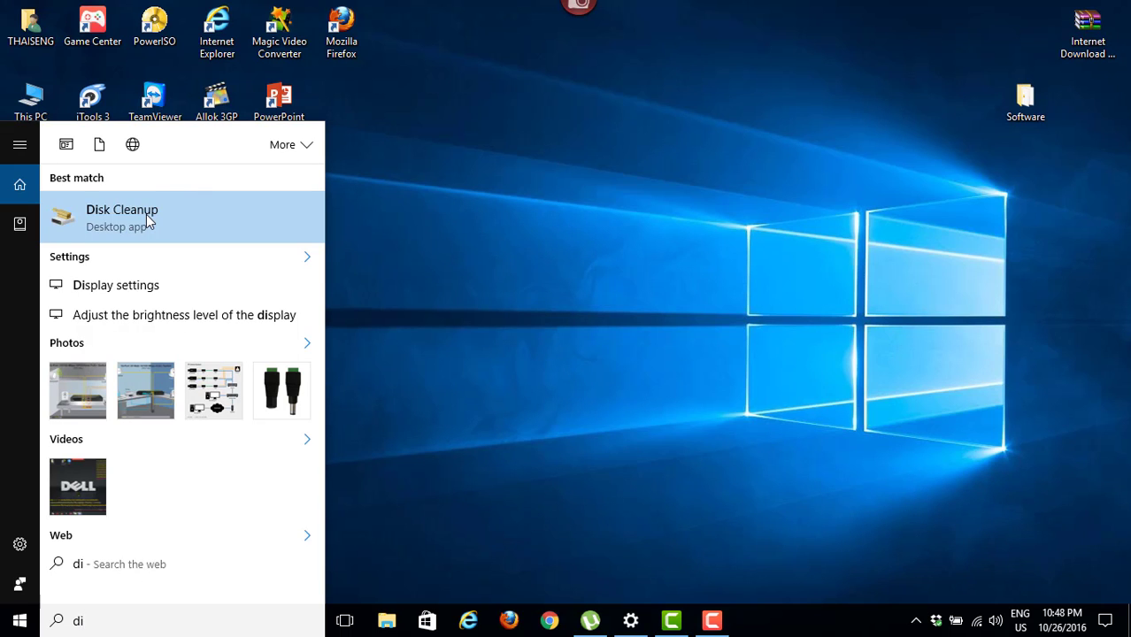
click(170, 236)
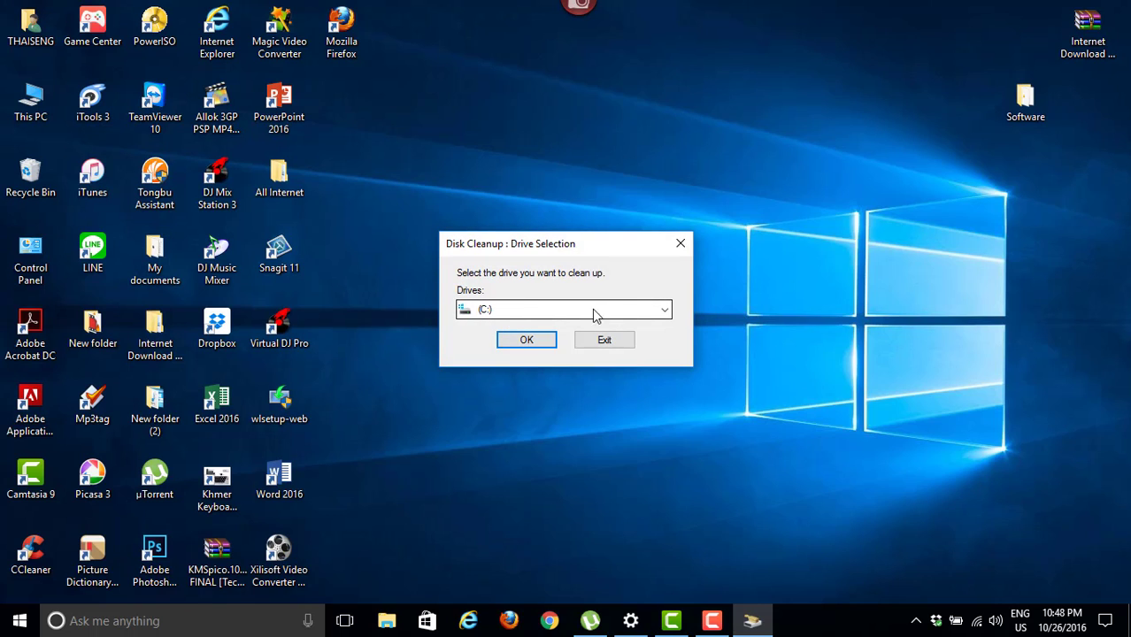
click(664, 314)
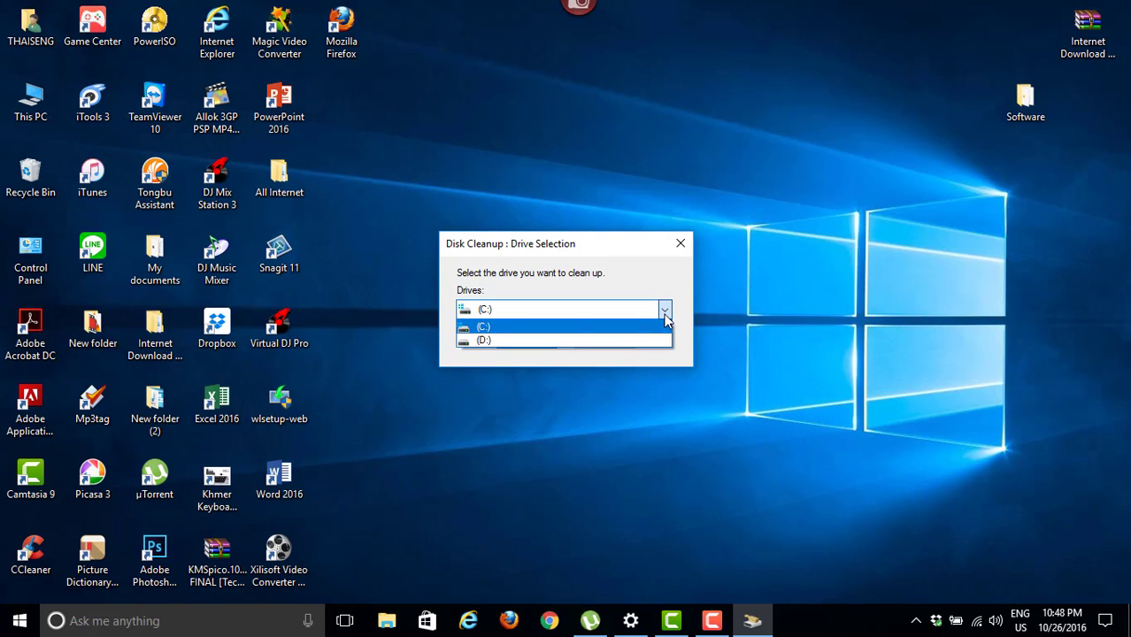
click(510, 313)
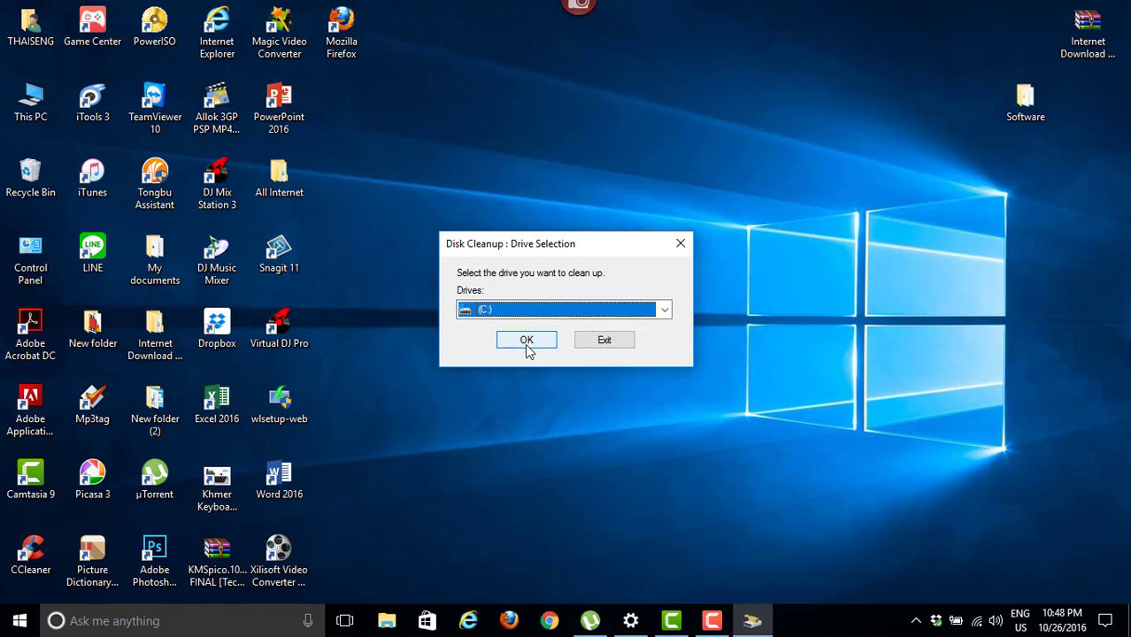
click(527, 344)
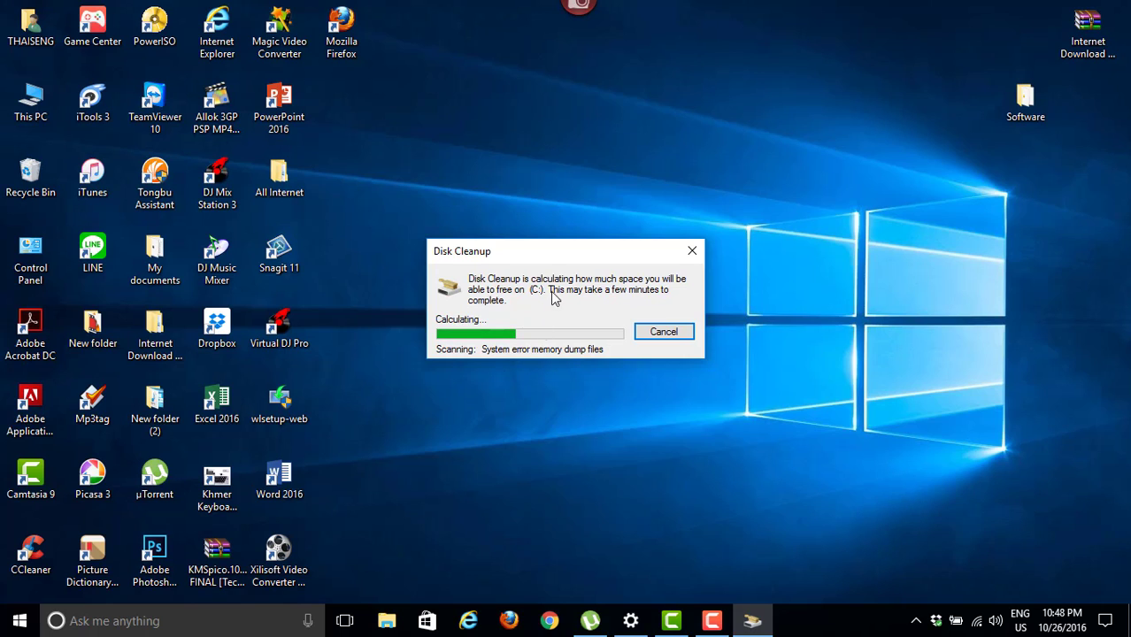
drag(535, 251, 529, 234)
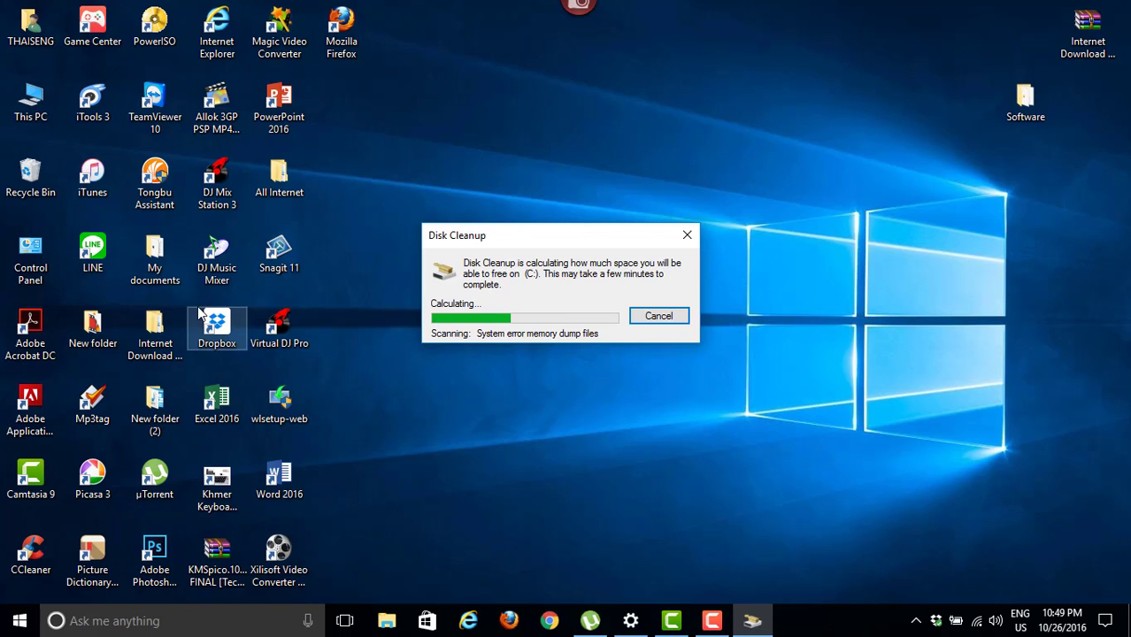
Open the Programs and Features list in the Control Panel.
click(34, 257)
click(238, 252)
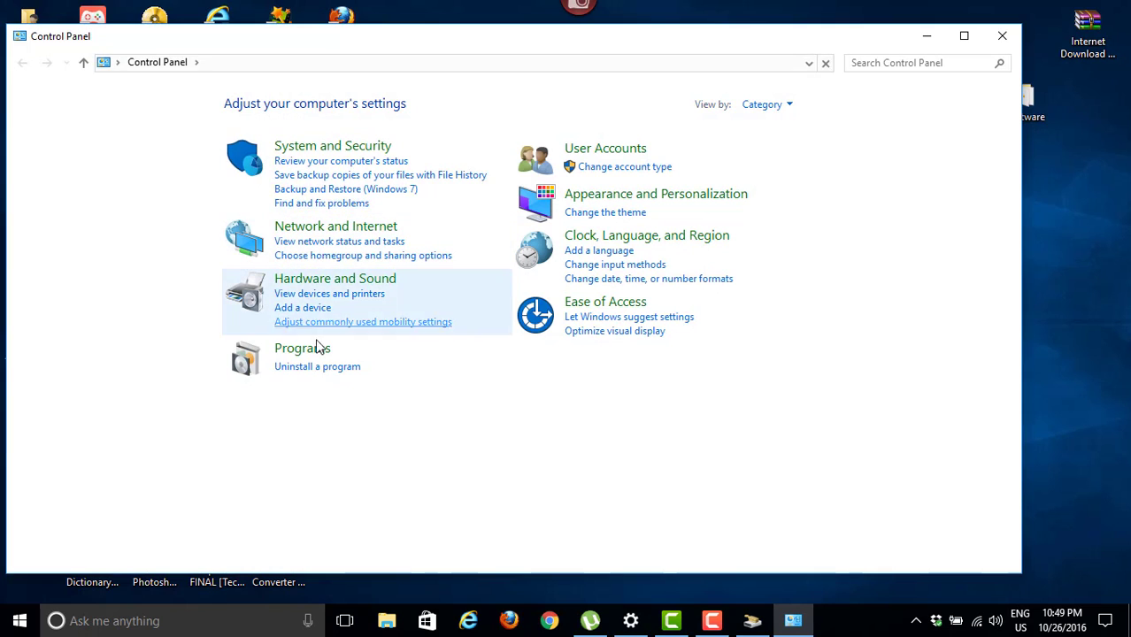
click(310, 352)
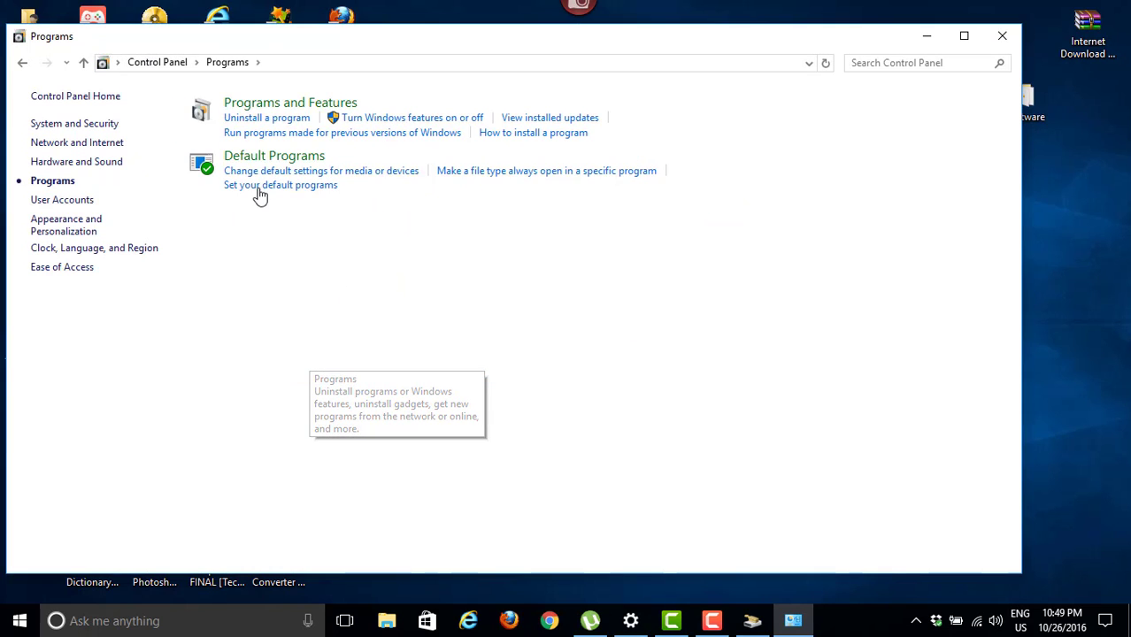
click(324, 106)
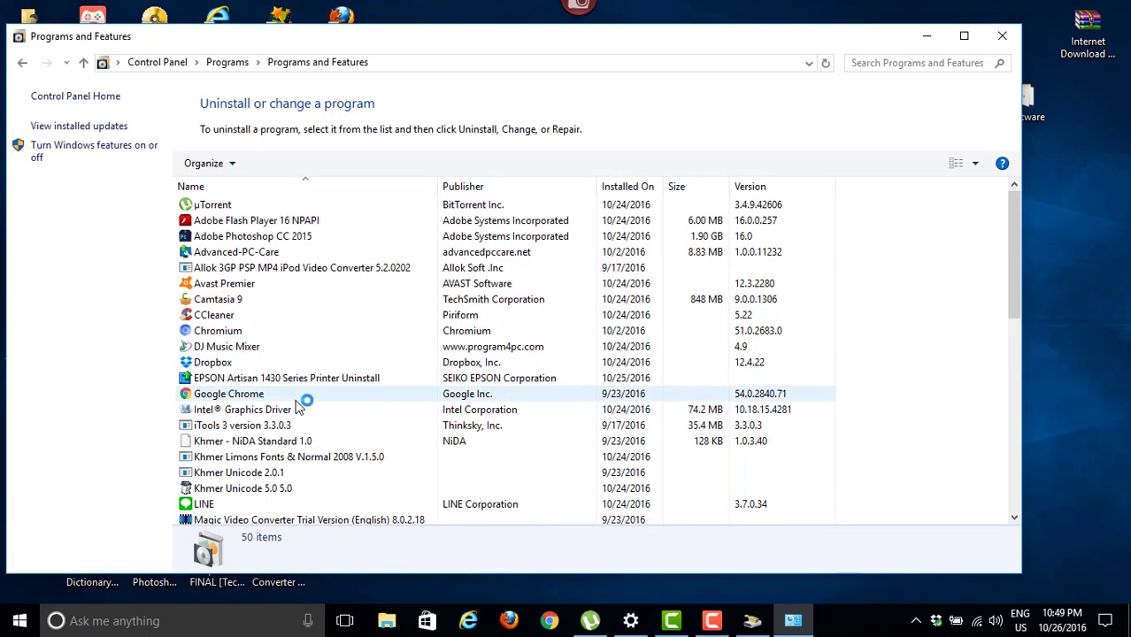
Look through the installed programs down to the end of the list.
scroll(298, 416, down, 1)
scroll(298, 416, down, 1)
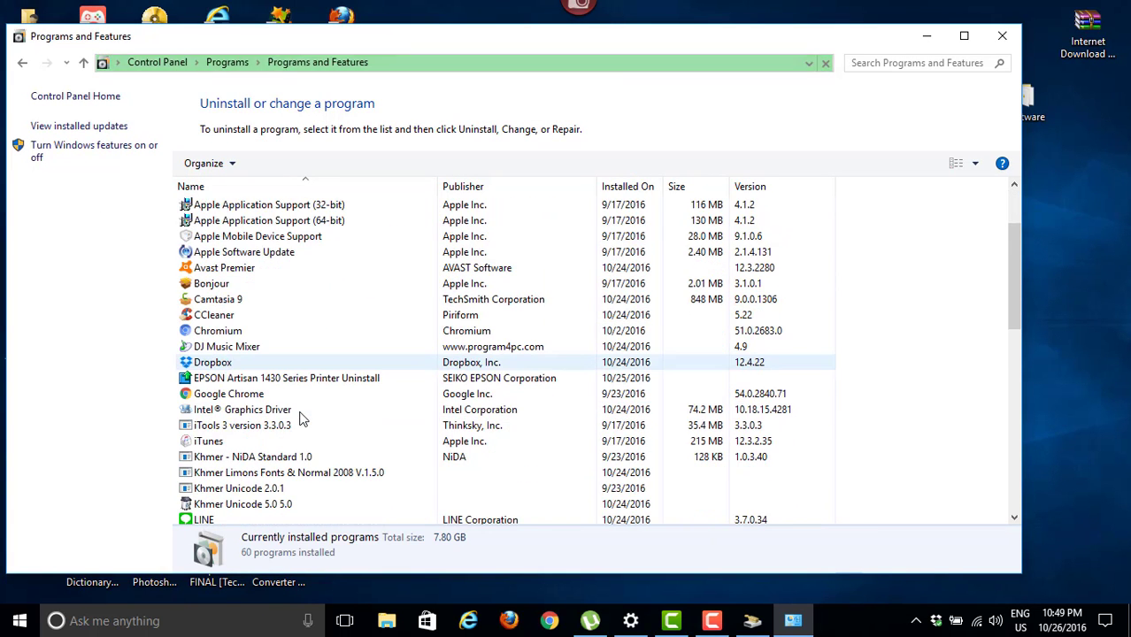
scroll(298, 417, down, 2)
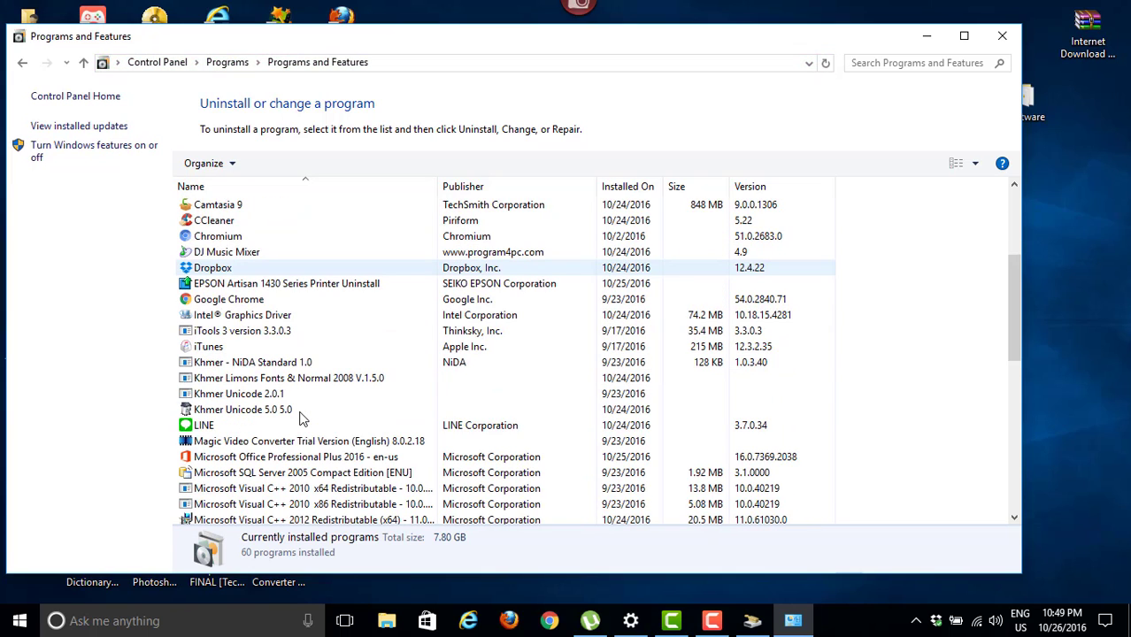
scroll(301, 418, down, 3)
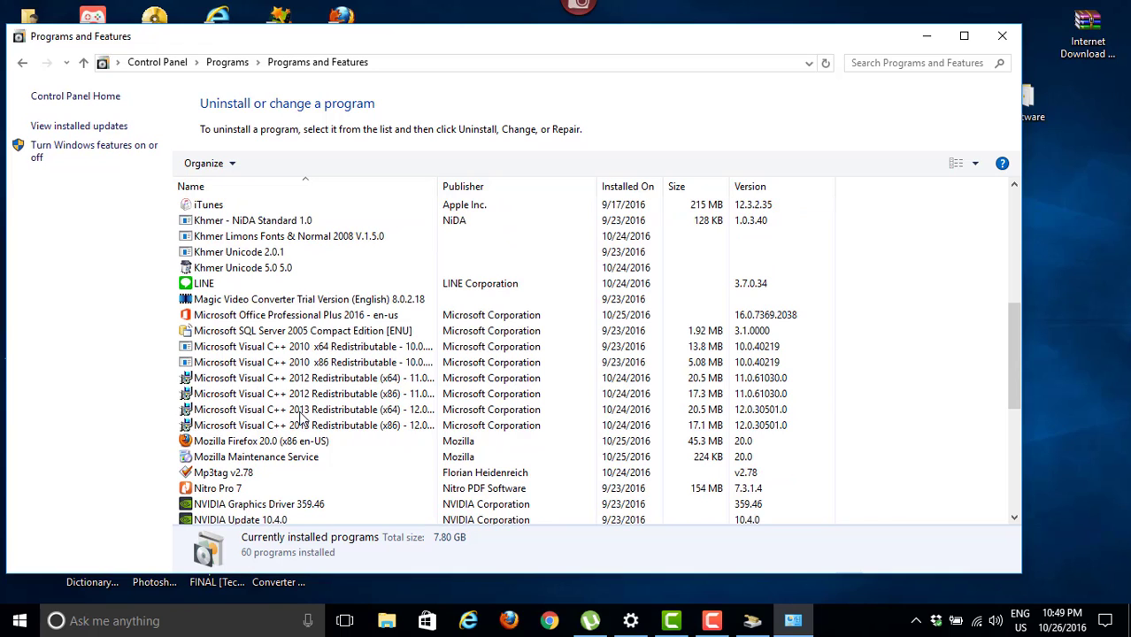
scroll(301, 418, down, 1)
scroll(299, 418, down, 4)
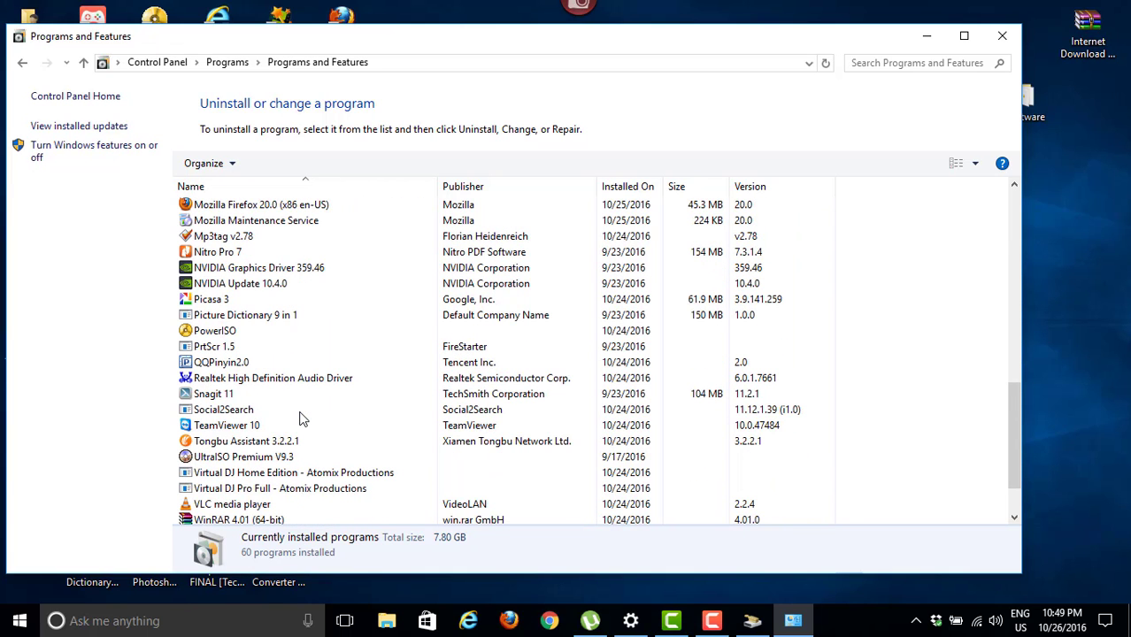
scroll(300, 418, down, 1)
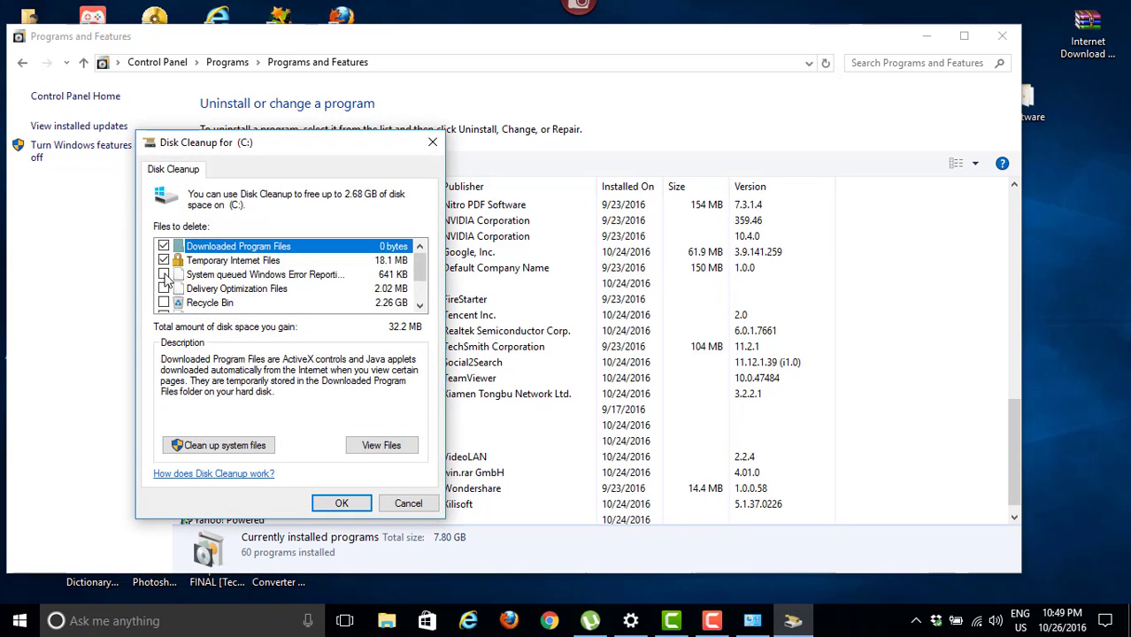
Mark all remaining file categories for deletion, including Recycle Bin and RetailDemo Offline Content, and rescan drive C: with system files included.
click(163, 274)
click(164, 303)
click(164, 289)
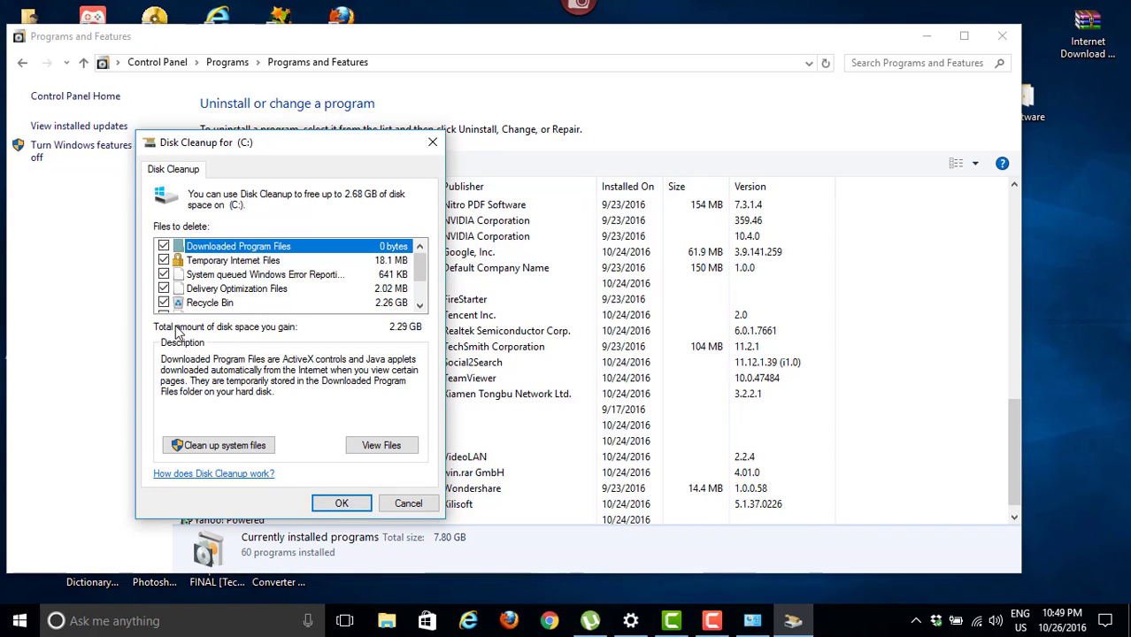
scroll(177, 310, down, 1)
click(164, 275)
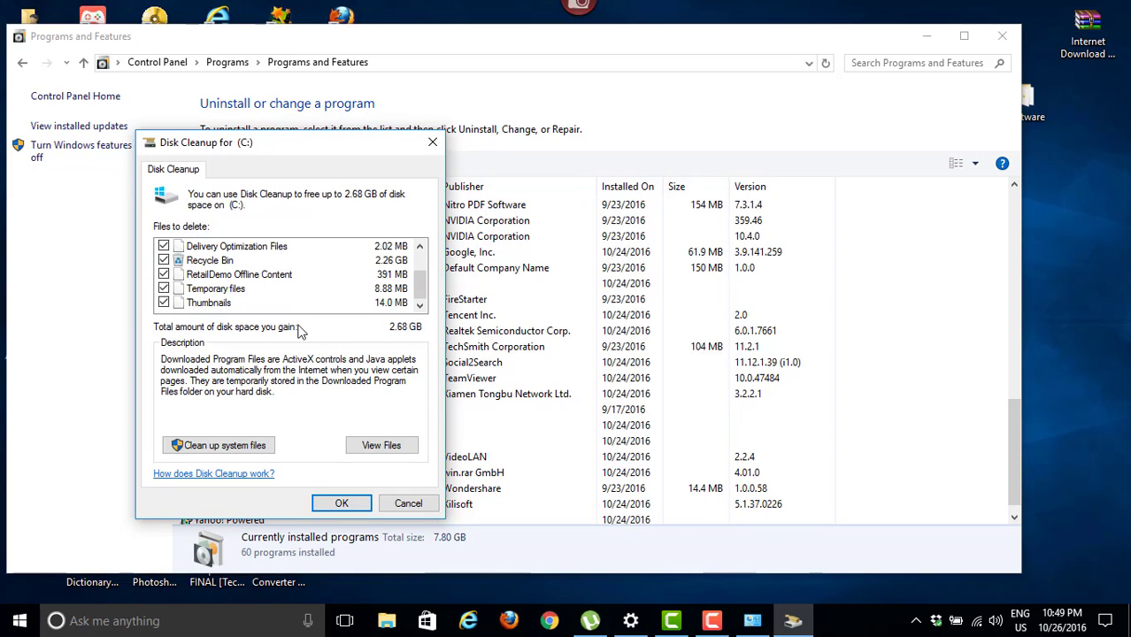
click(237, 447)
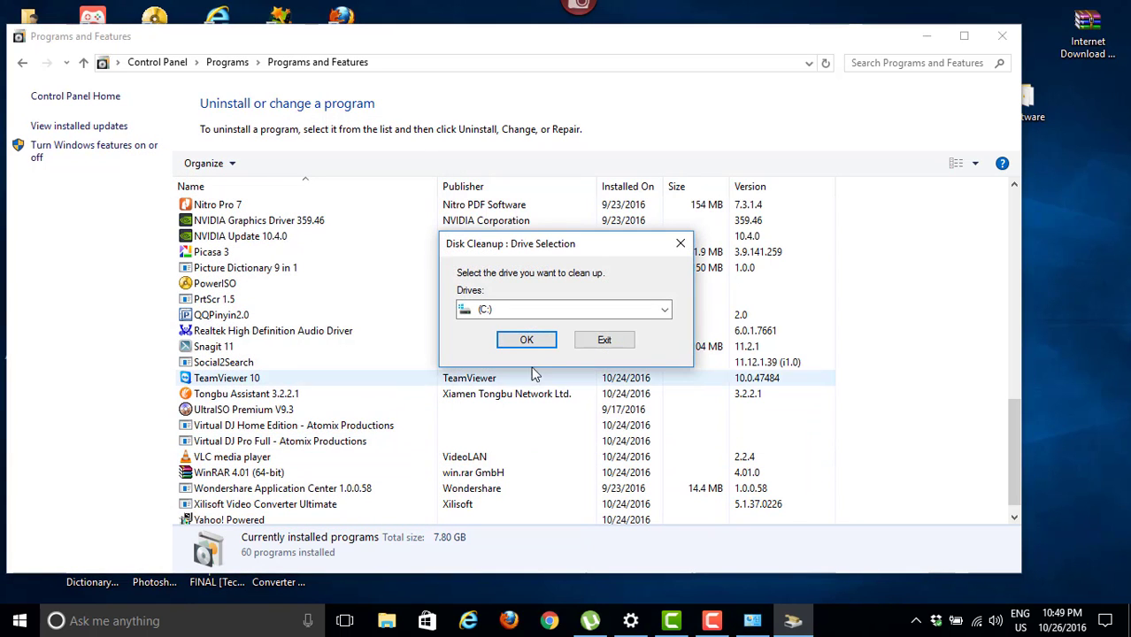
click(526, 342)
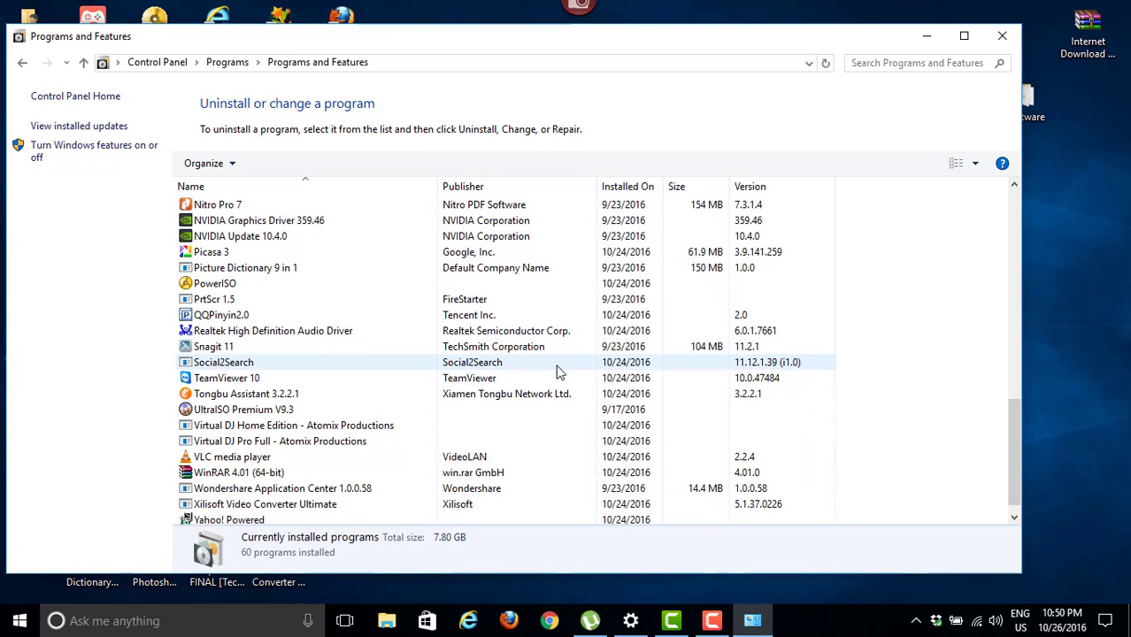
Start uninstalling Advanced-PC-Care from the installed programs and bring its uninstaller window forward.
scroll(323, 410, down, 1)
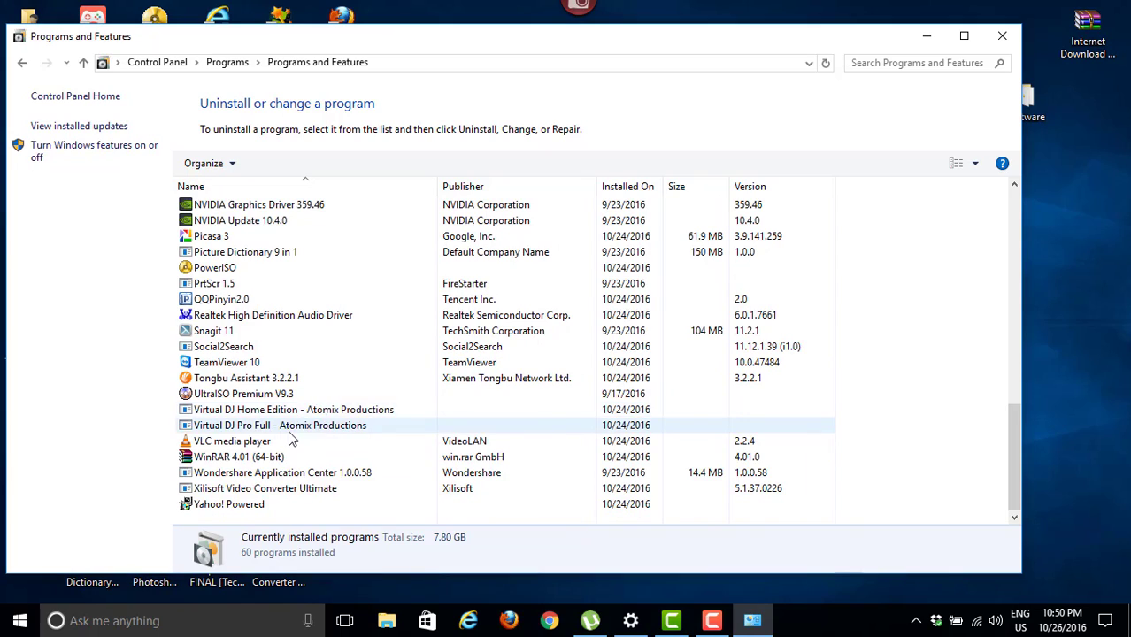
scroll(265, 387, up, 4)
scroll(268, 387, up, 10)
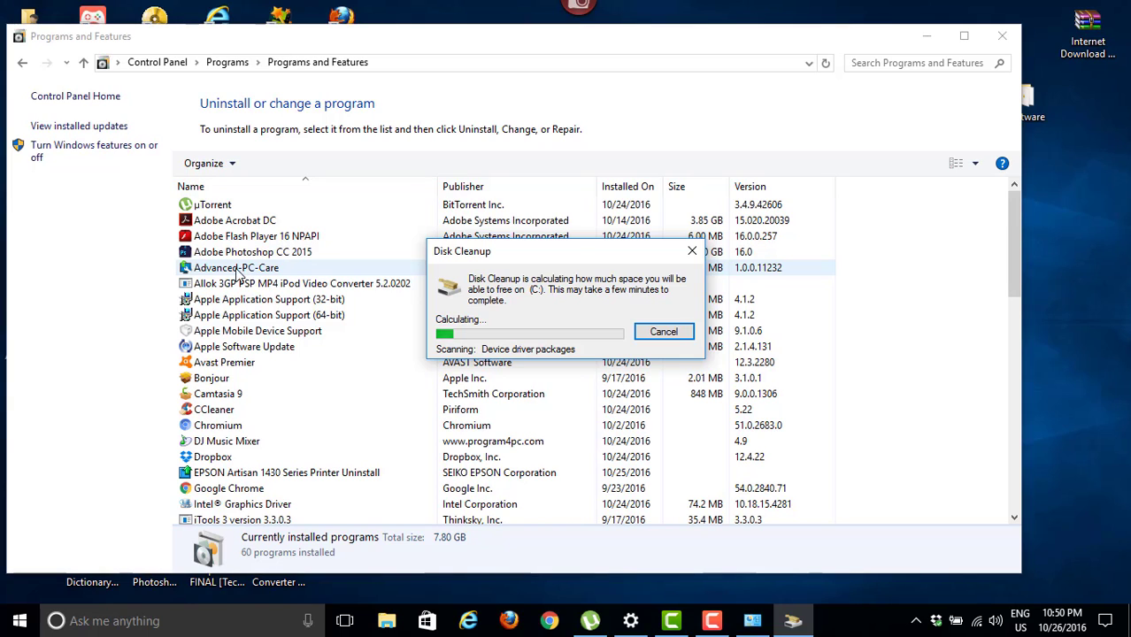
click(238, 270)
click(283, 170)
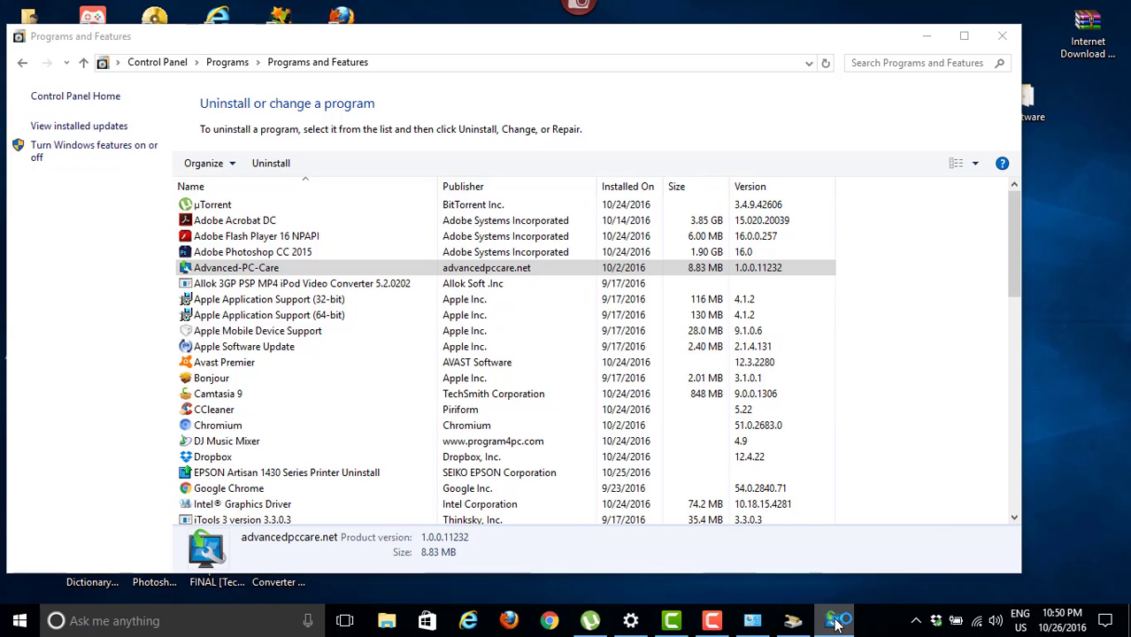
mouse_move(837, 624)
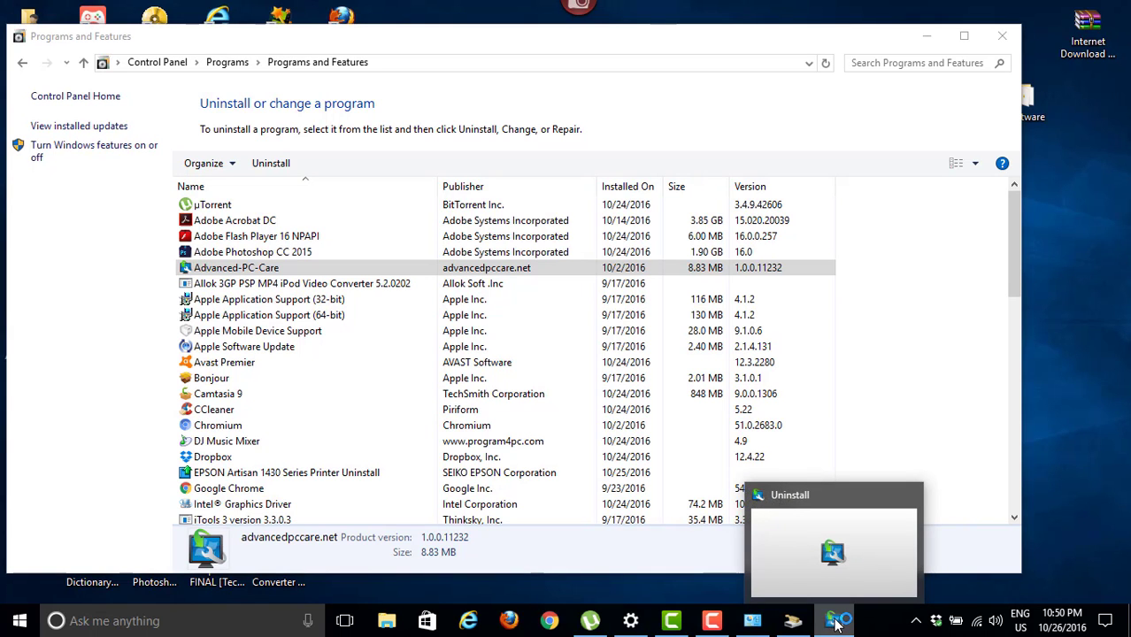
click(832, 567)
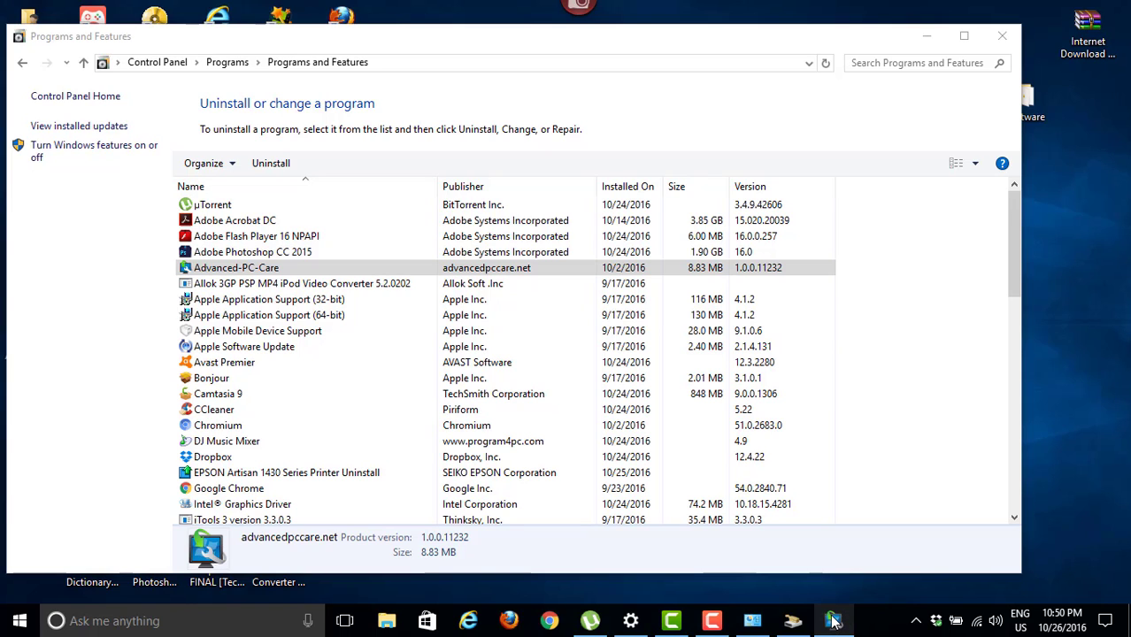
Check the Disk Cleanup scan progress and review the rest of the installed programs list.
scroll(457, 475, down, 2)
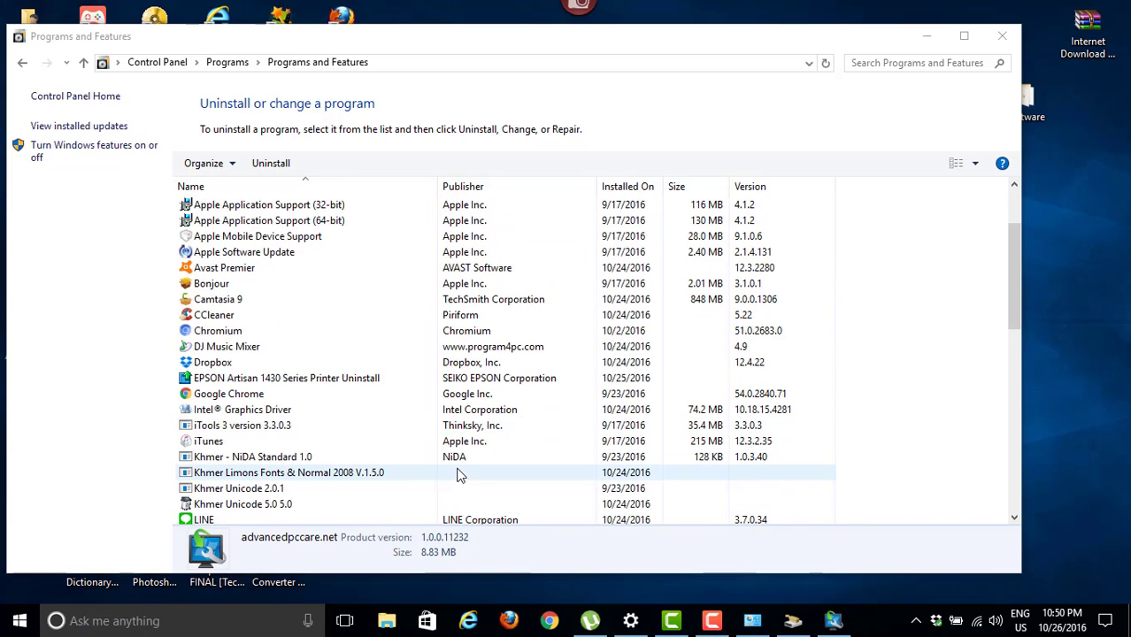
scroll(457, 474, down, 2)
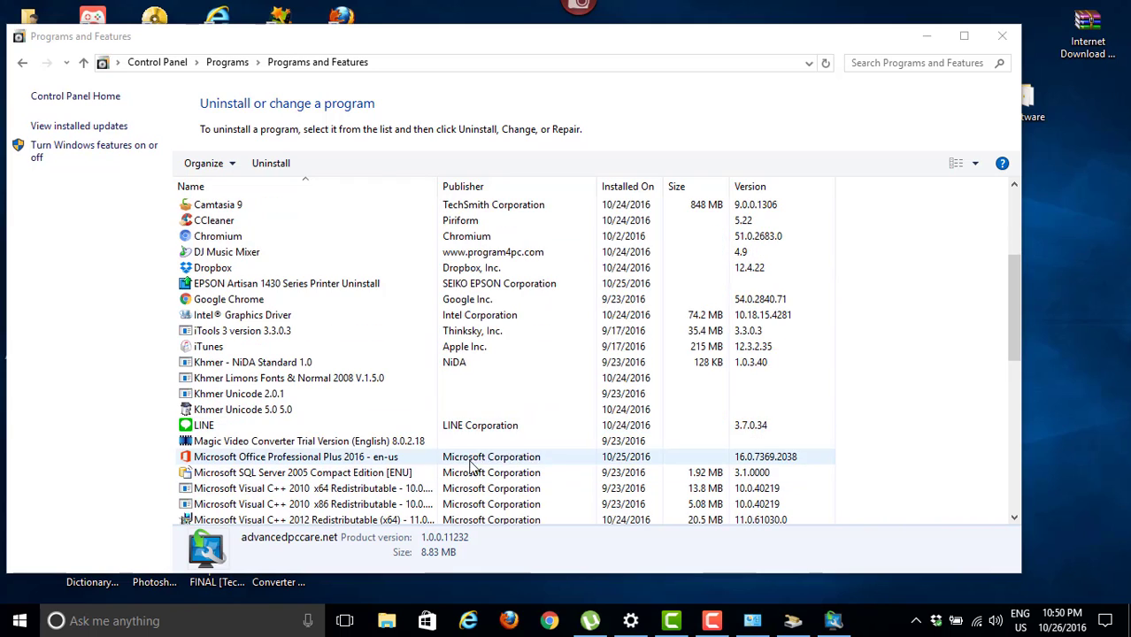
click(801, 627)
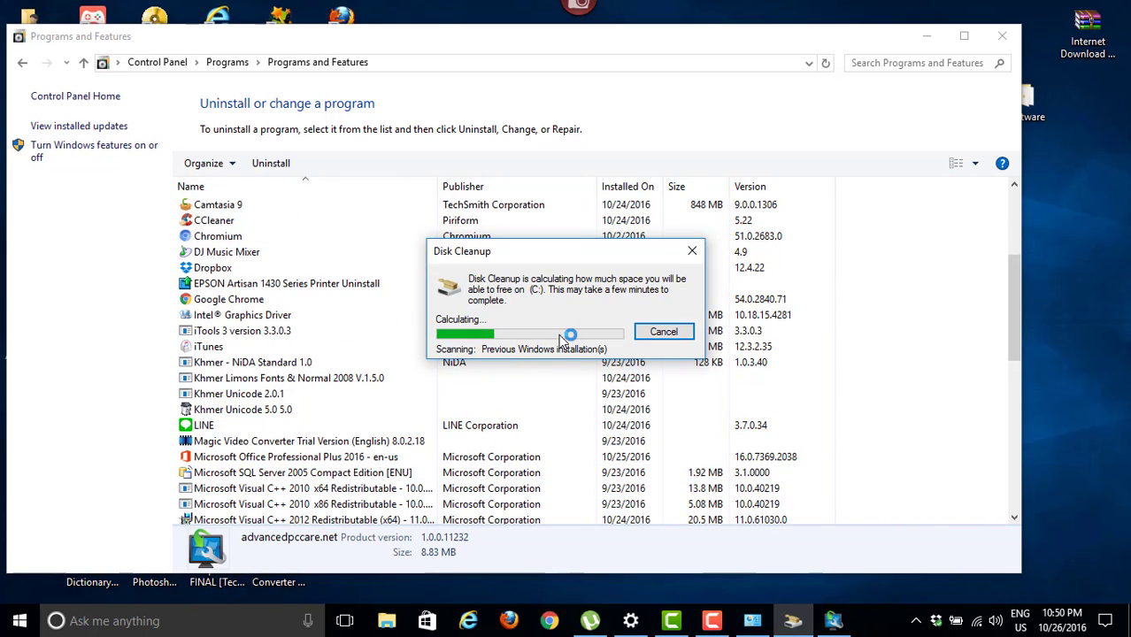
click(262, 375)
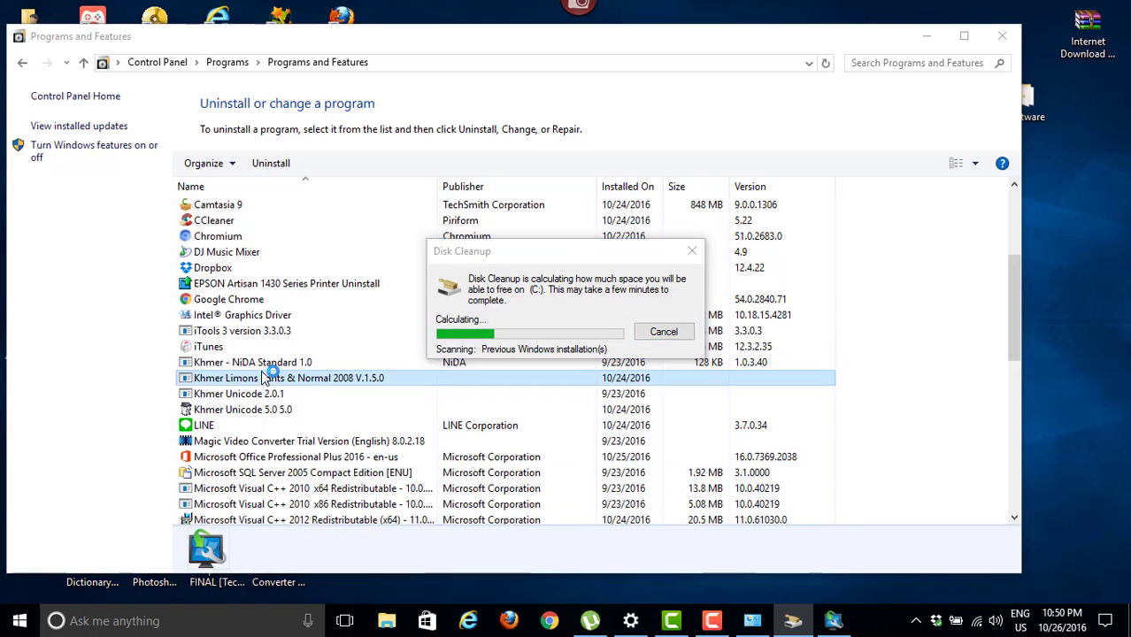
scroll(323, 384, down, 7)
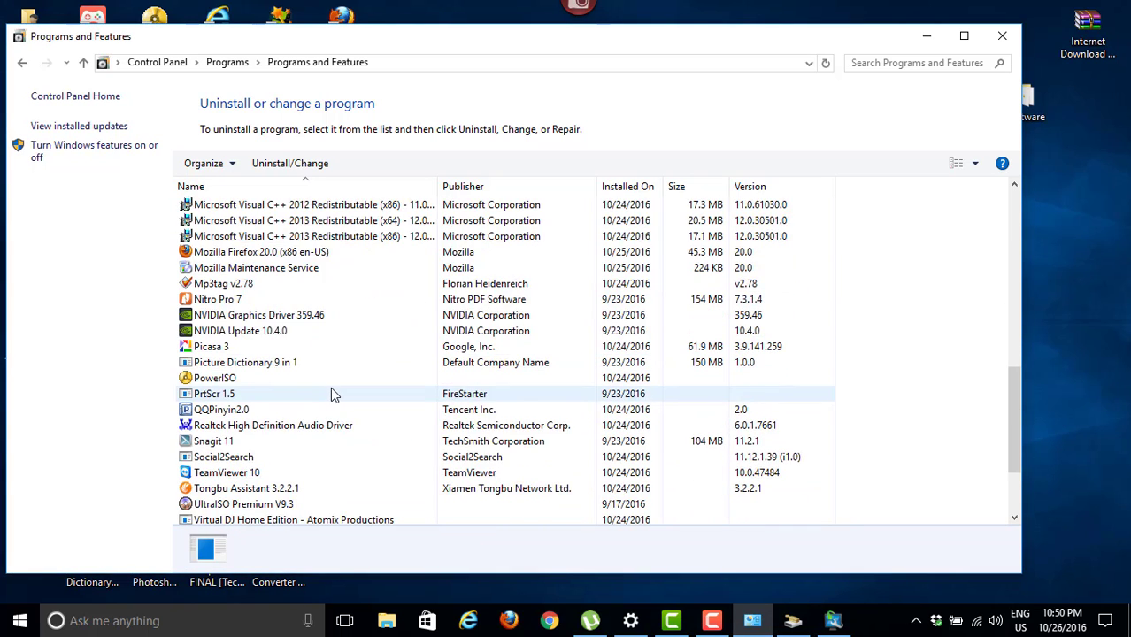
scroll(330, 389, down, 3)
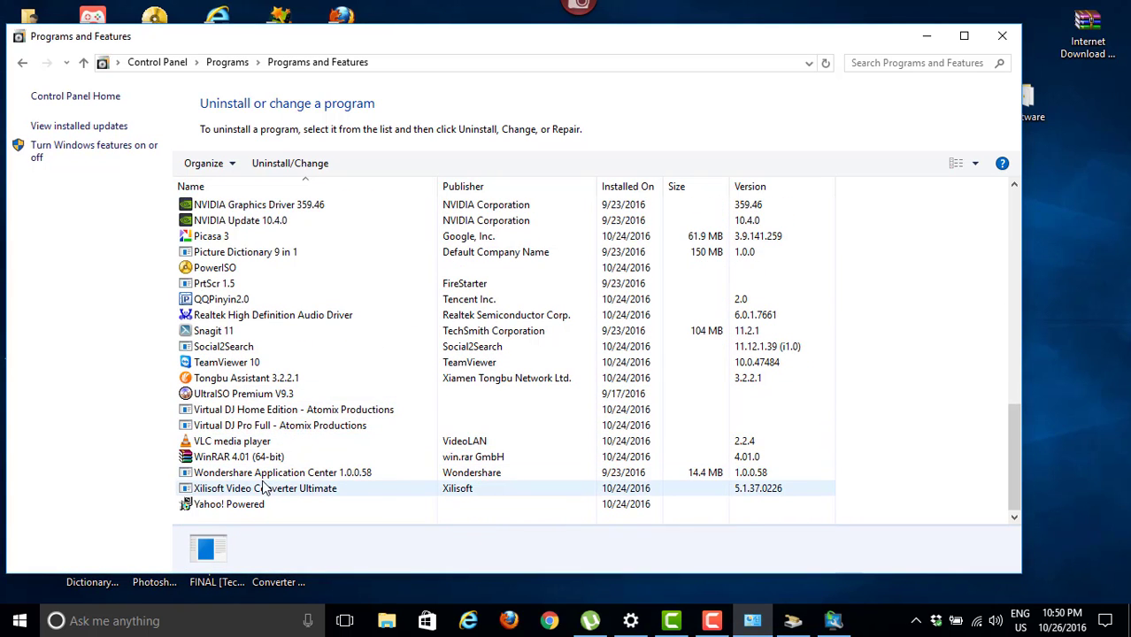
scroll(221, 351, up, 4)
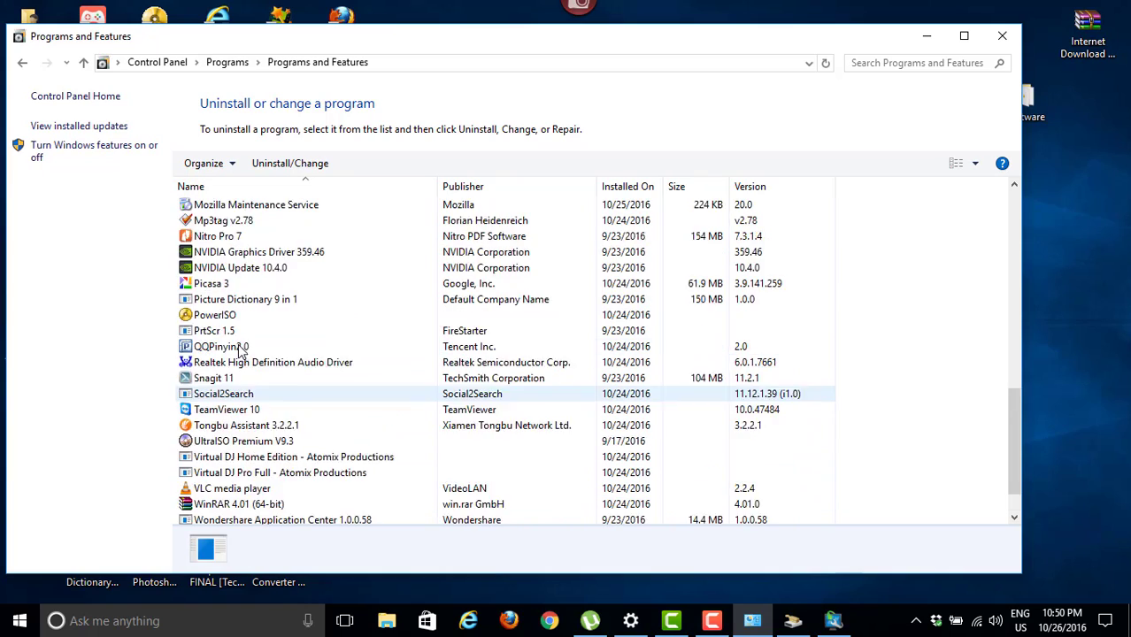
scroll(265, 368, up, 3)
scroll(273, 372, up, 6)
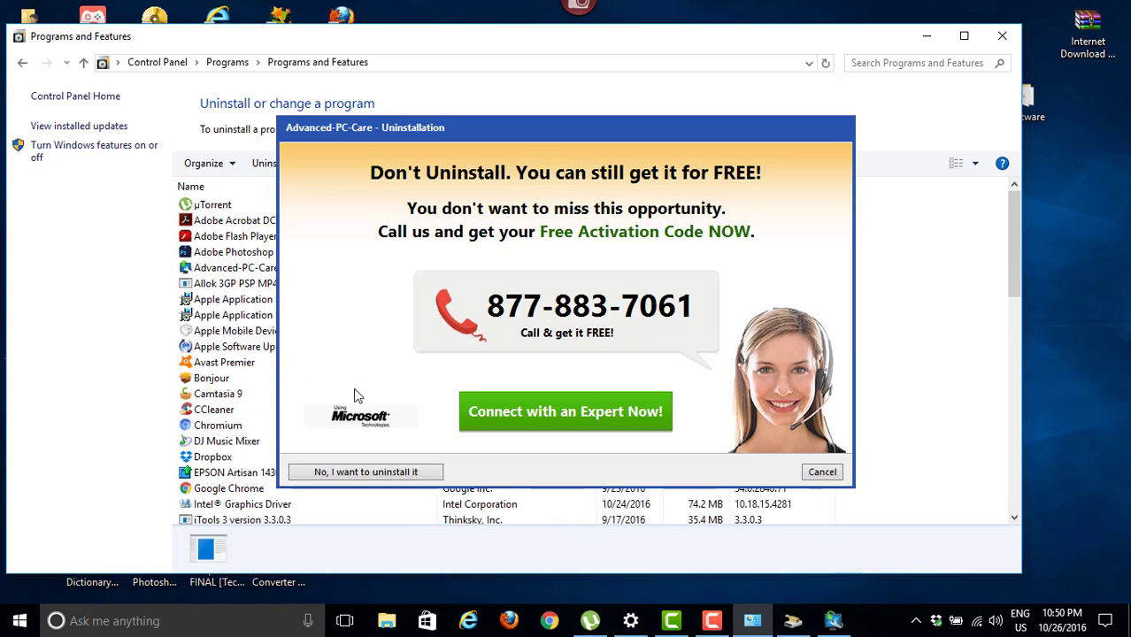
Decline the Advanced-PC-Care retention offer, confirm its complete removal with all components, and show the hidden notification area icons.
click(377, 475)
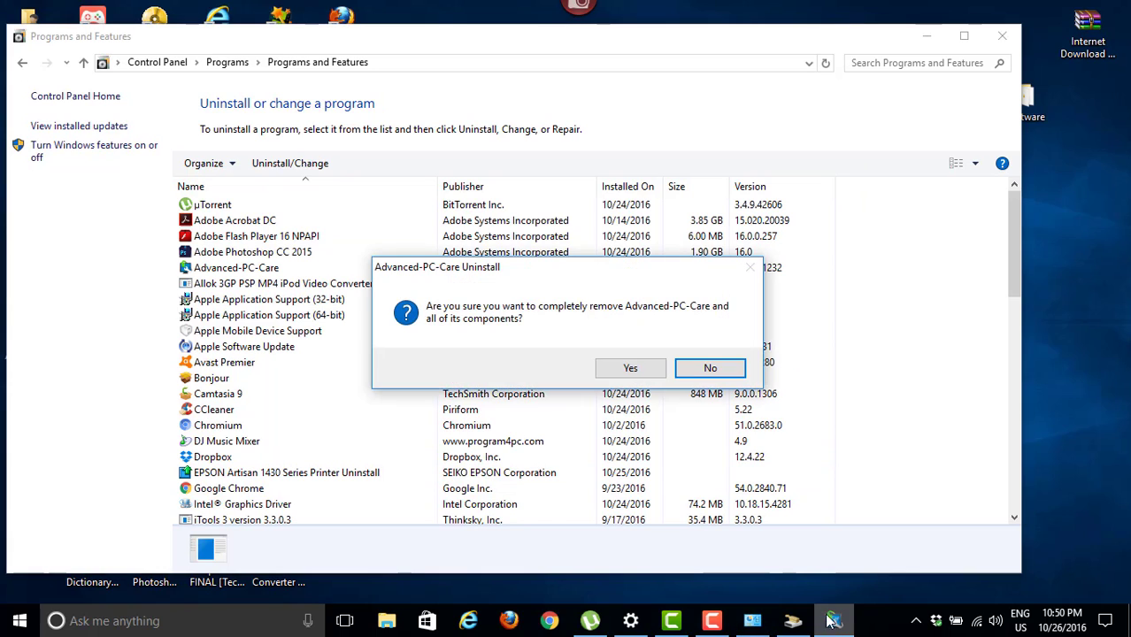
click(646, 369)
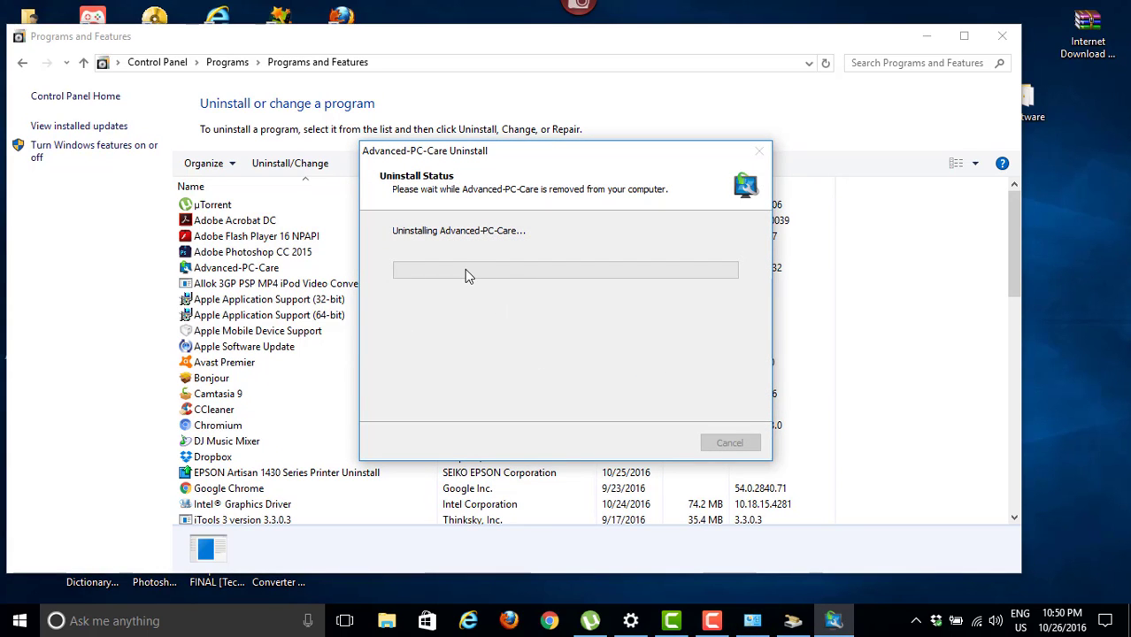
click(916, 620)
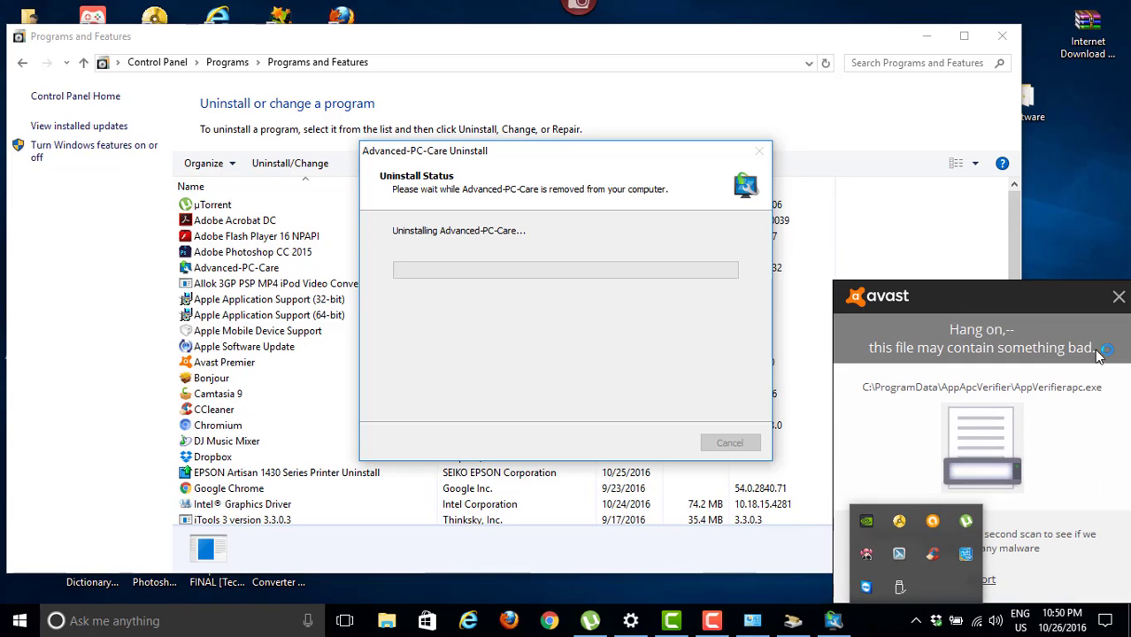
Finish the Advanced-PC-Care removal and close both the Programs and Features window and the running Disk Cleanup scan.
click(1117, 299)
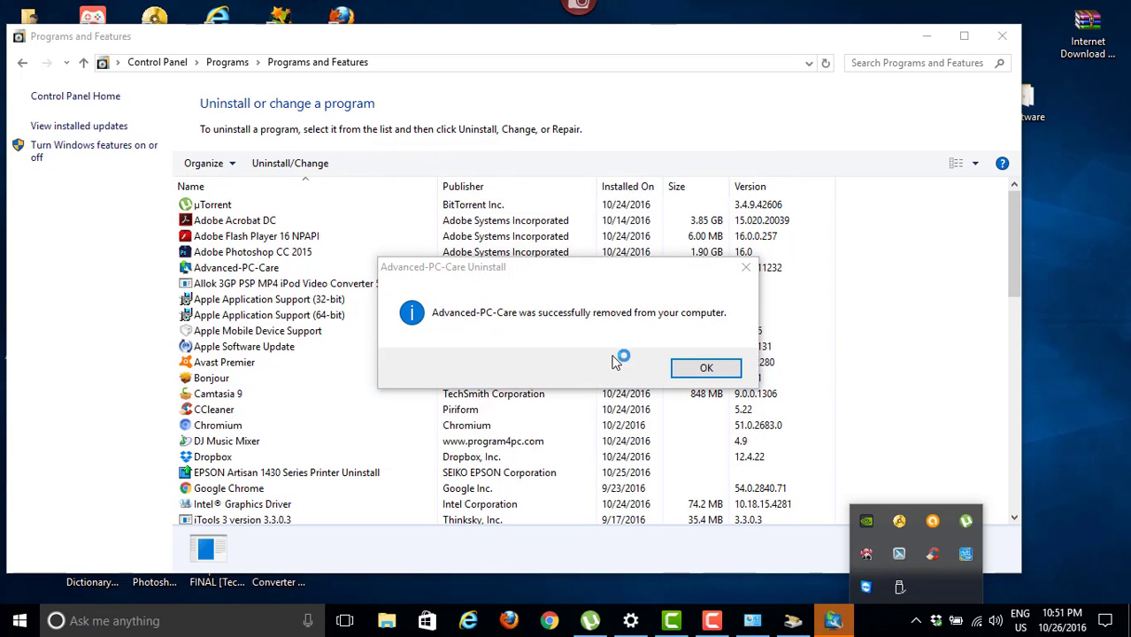
click(695, 370)
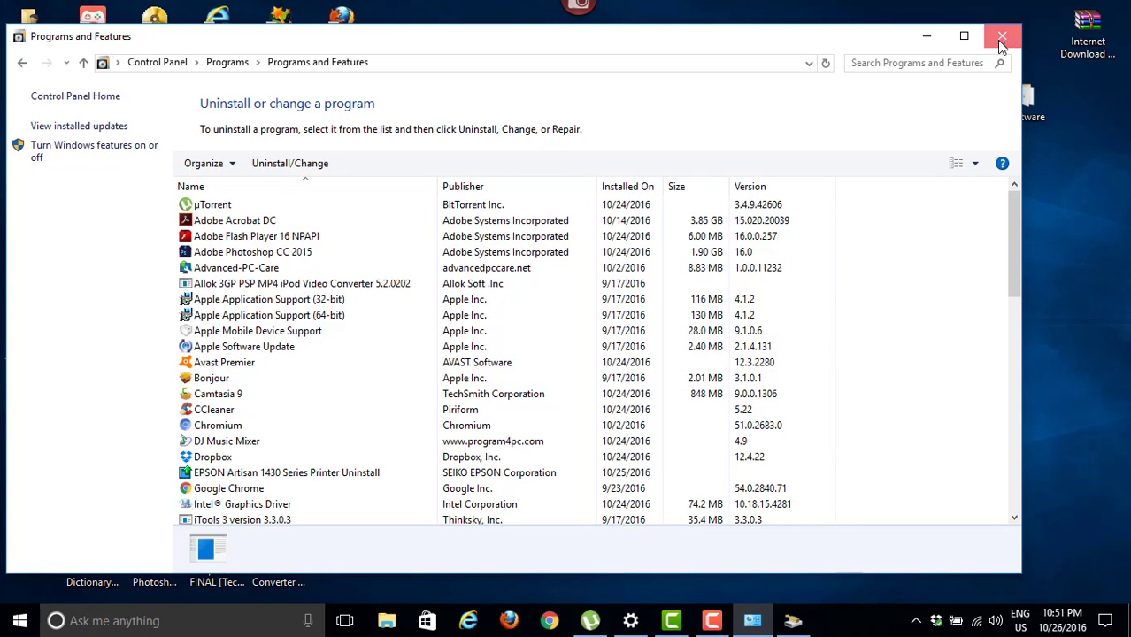
click(1002, 37)
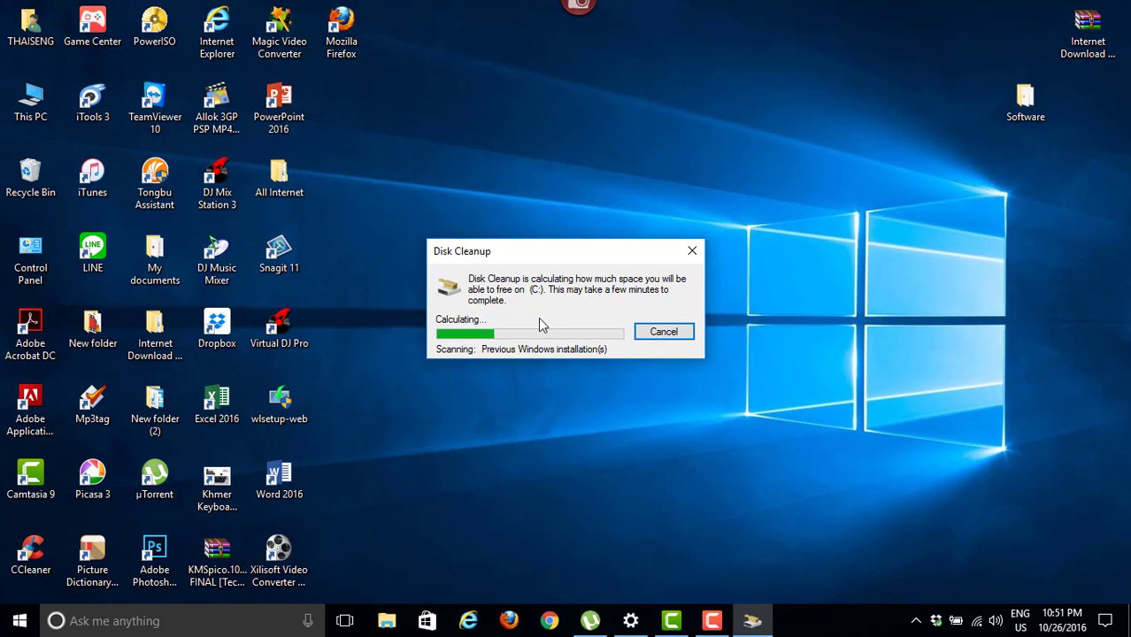
click(693, 252)
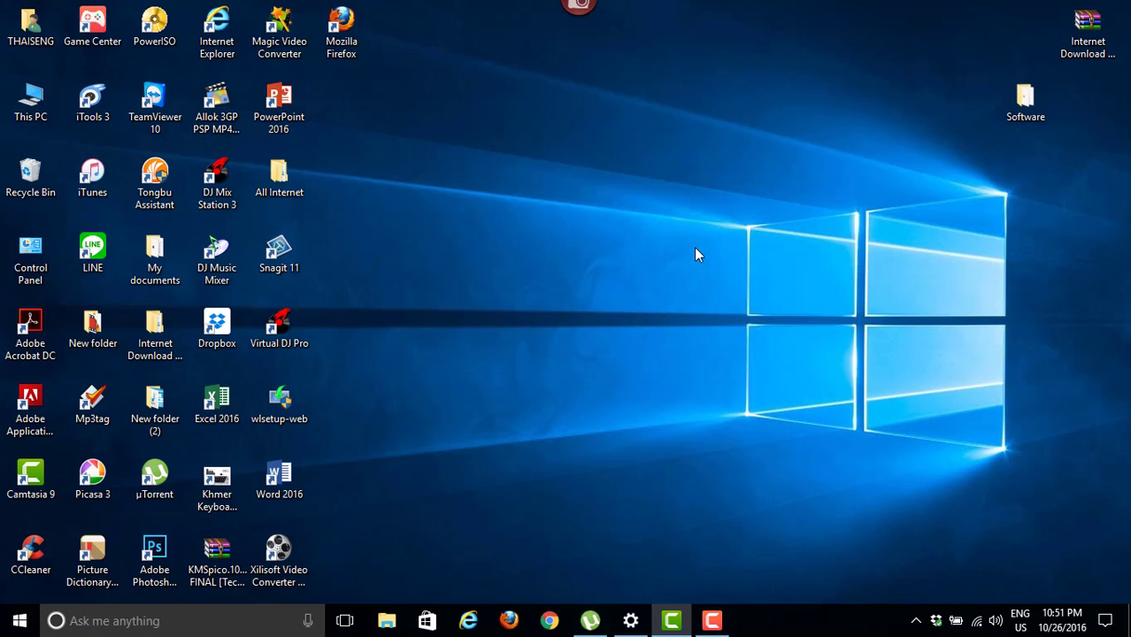
Open the temporary files folder by running %temp%, and close the Advanced PC Care offer page in the browser.
click(86, 623)
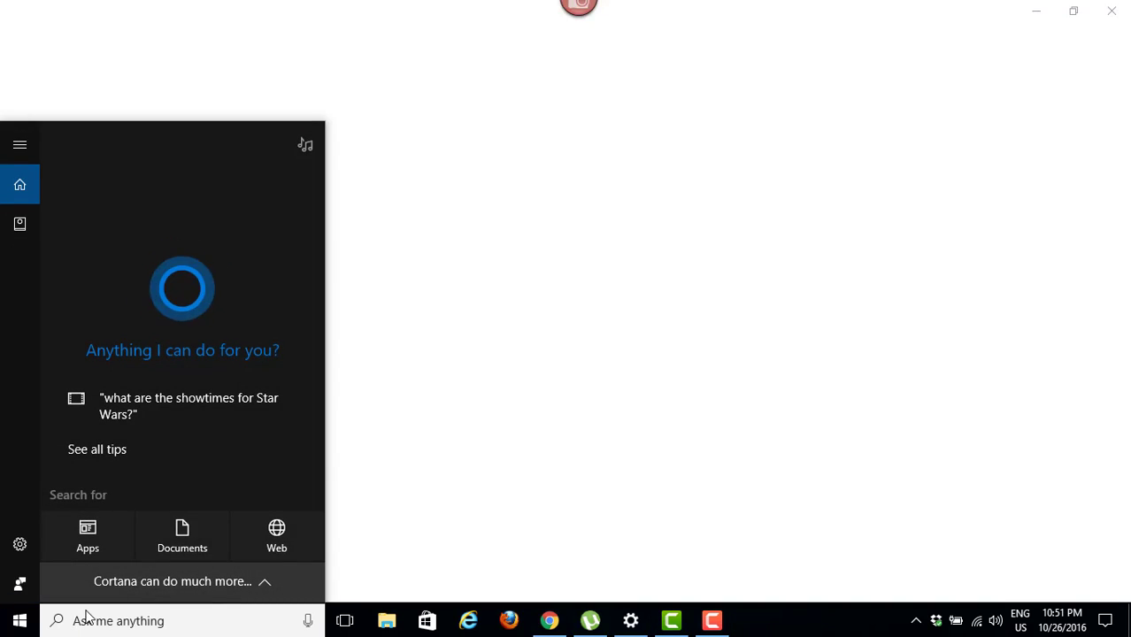
key(super+r)
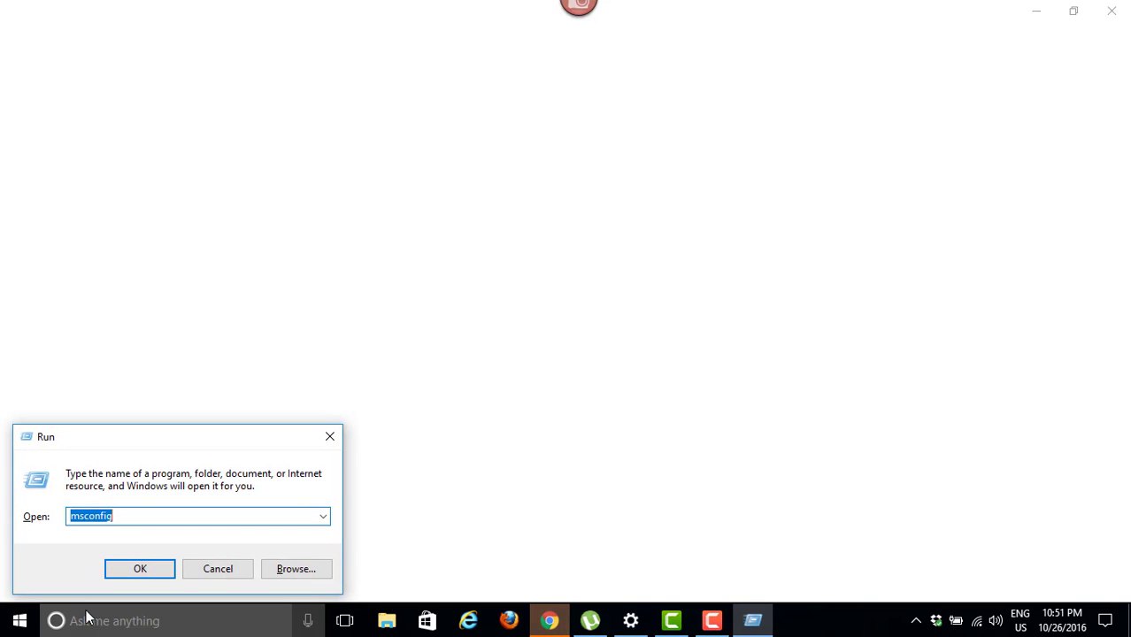
key(BackSpace)
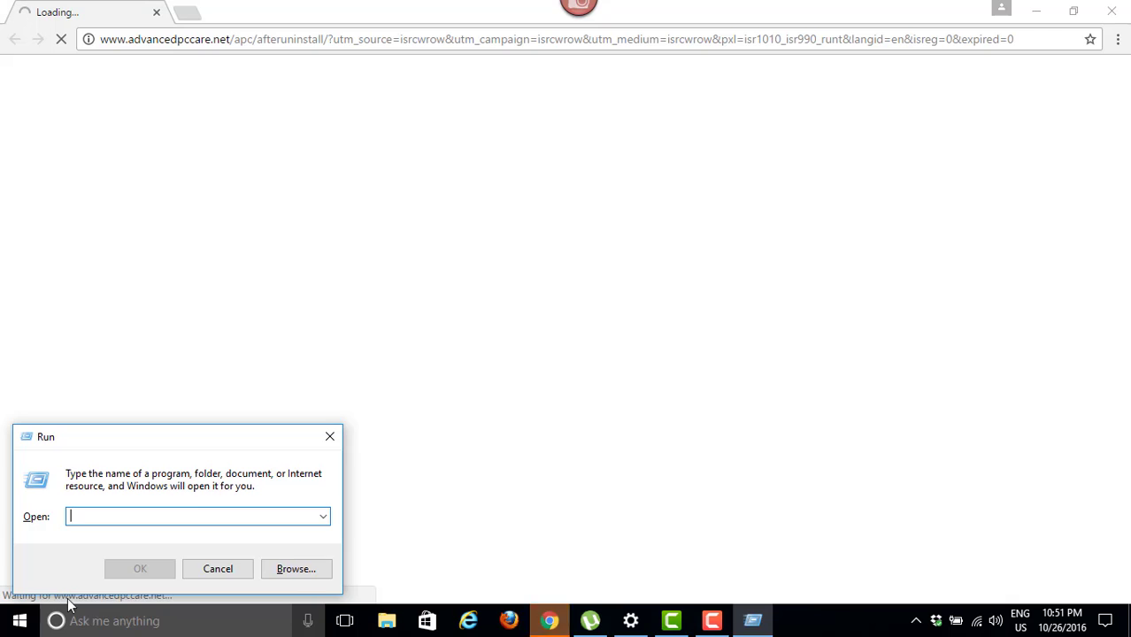
text(%t)
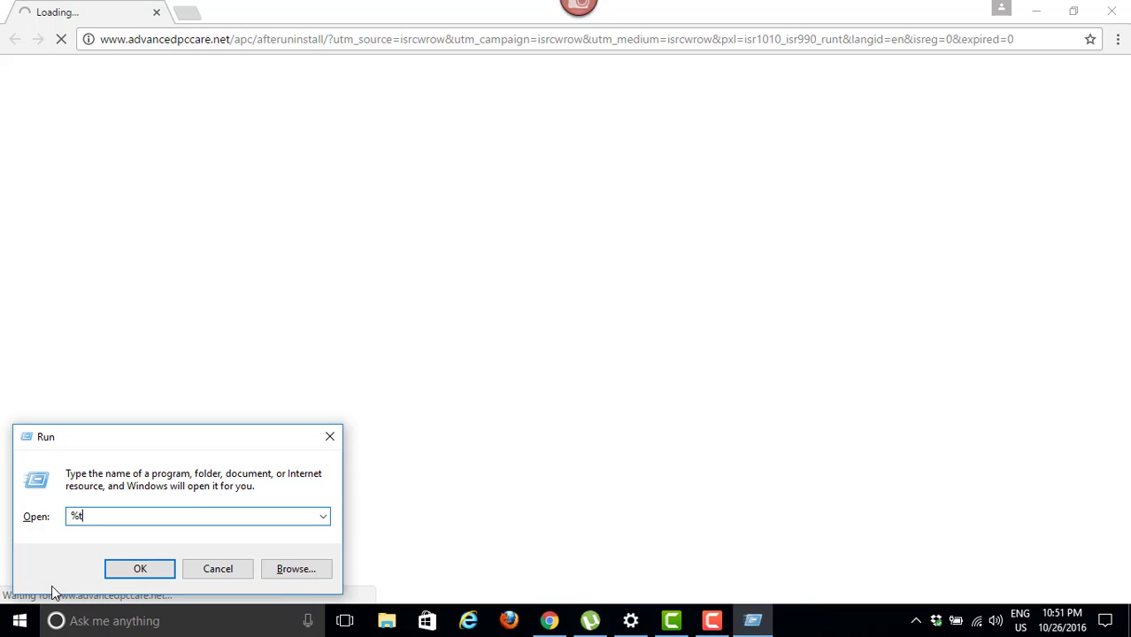
text(em)
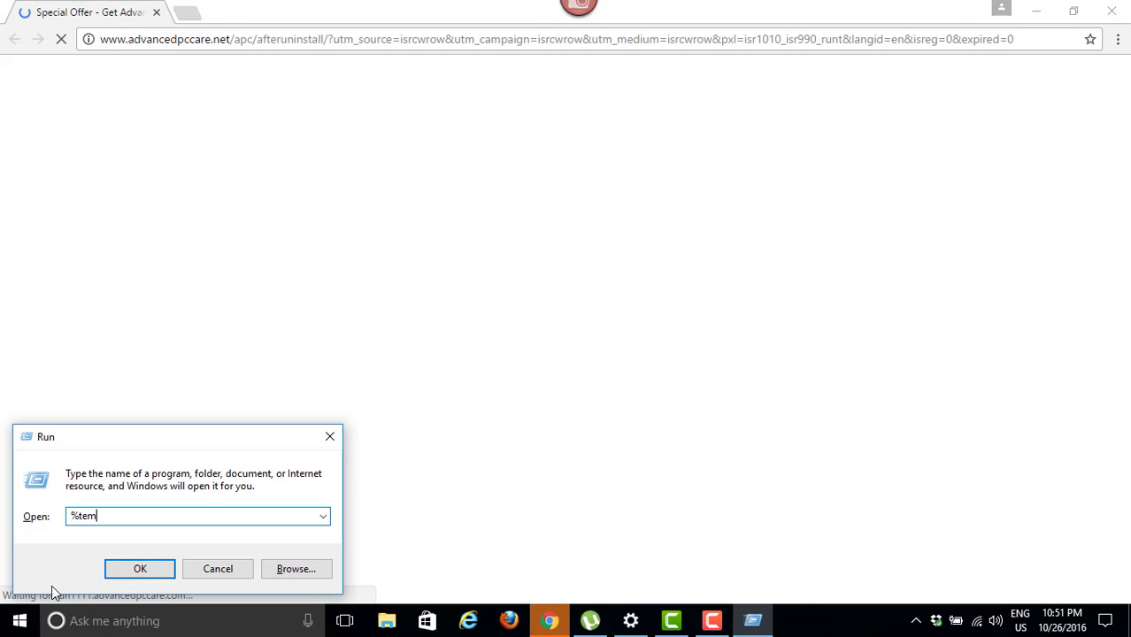
text(p%)
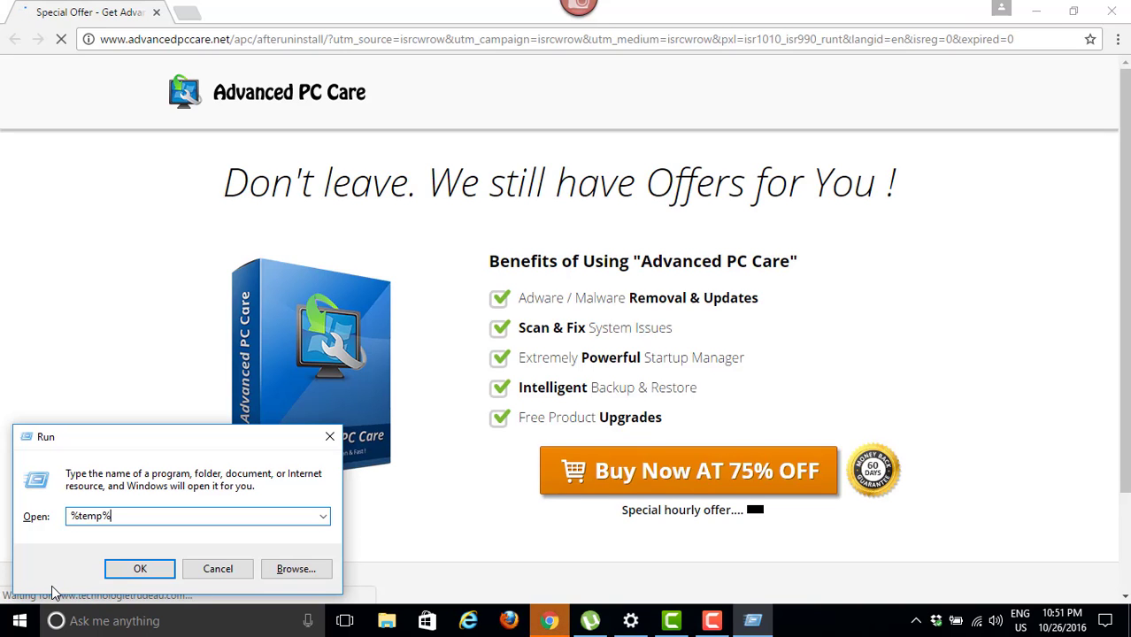
key(Return)
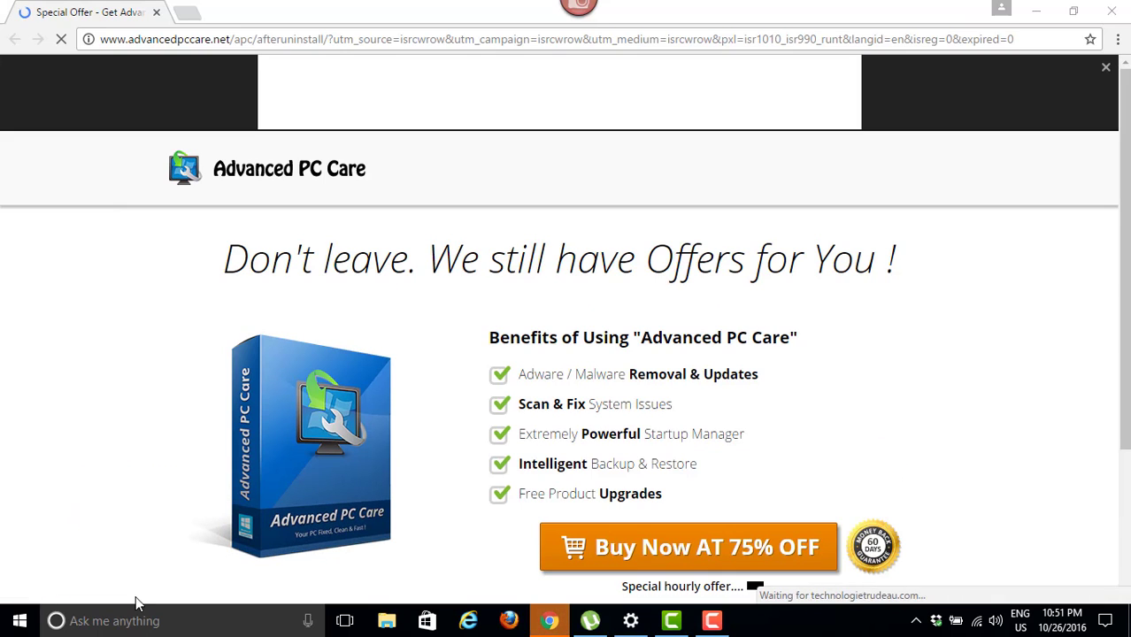
click(327, 7)
click(1119, 8)
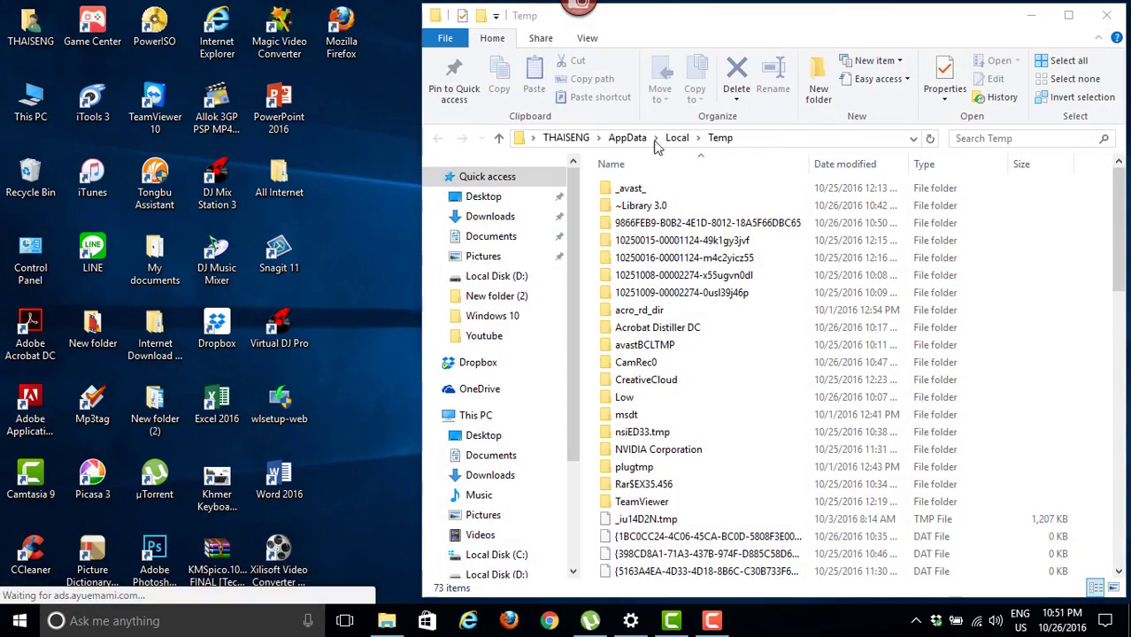
Delete all files and folders in the Temp folder, skipping every item that is in use.
drag(775, 25, 531, 42)
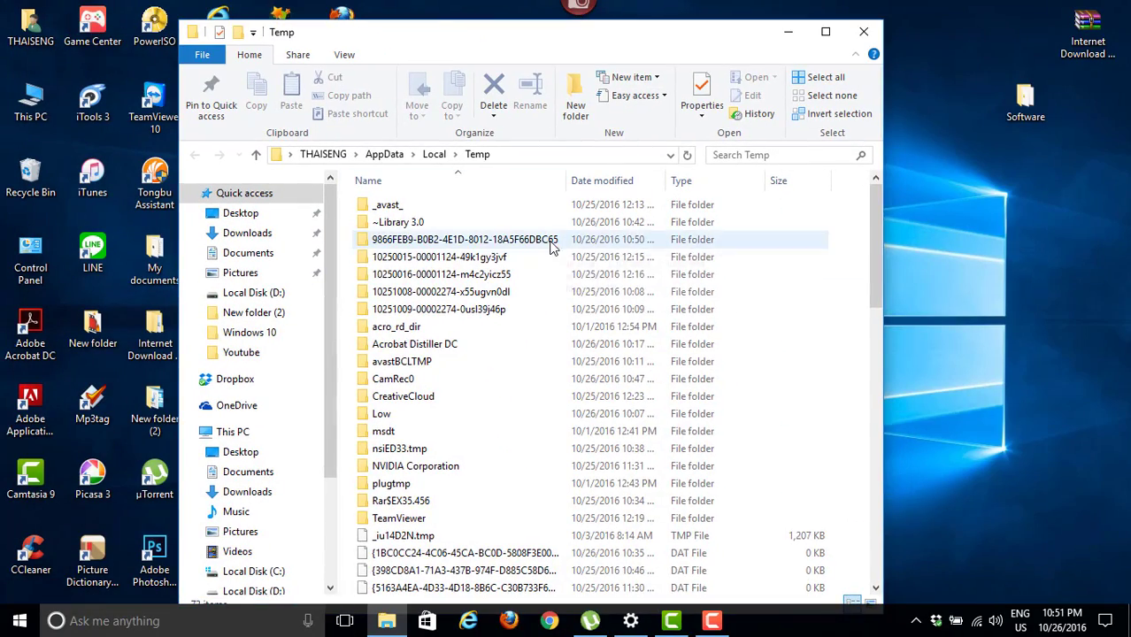
scroll(551, 266, down, 10)
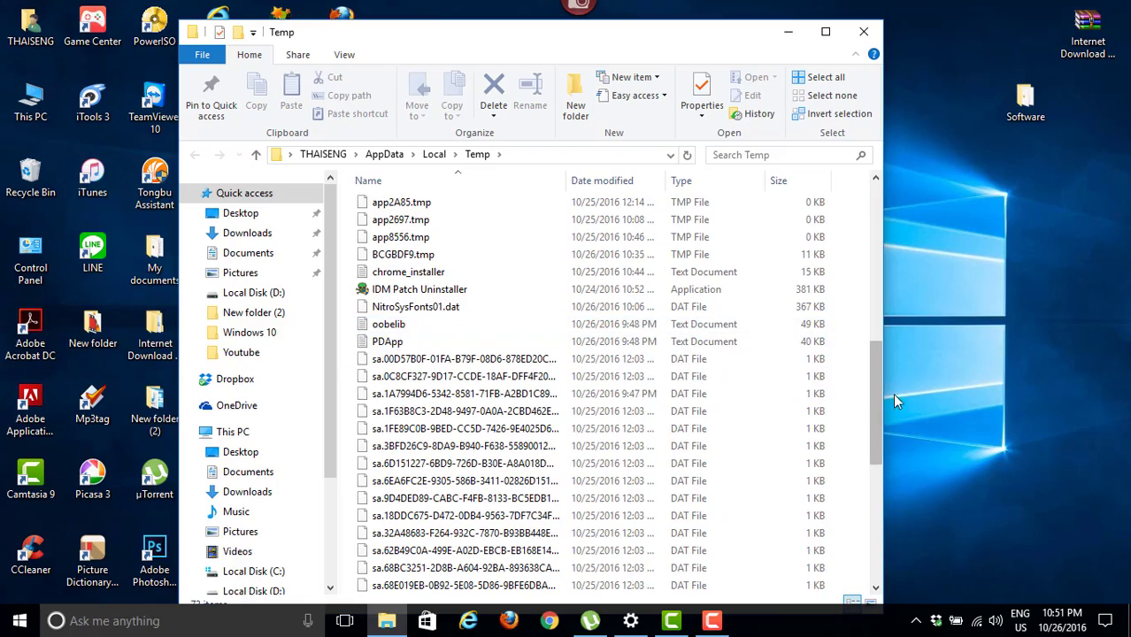
drag(875, 379, 878, 210)
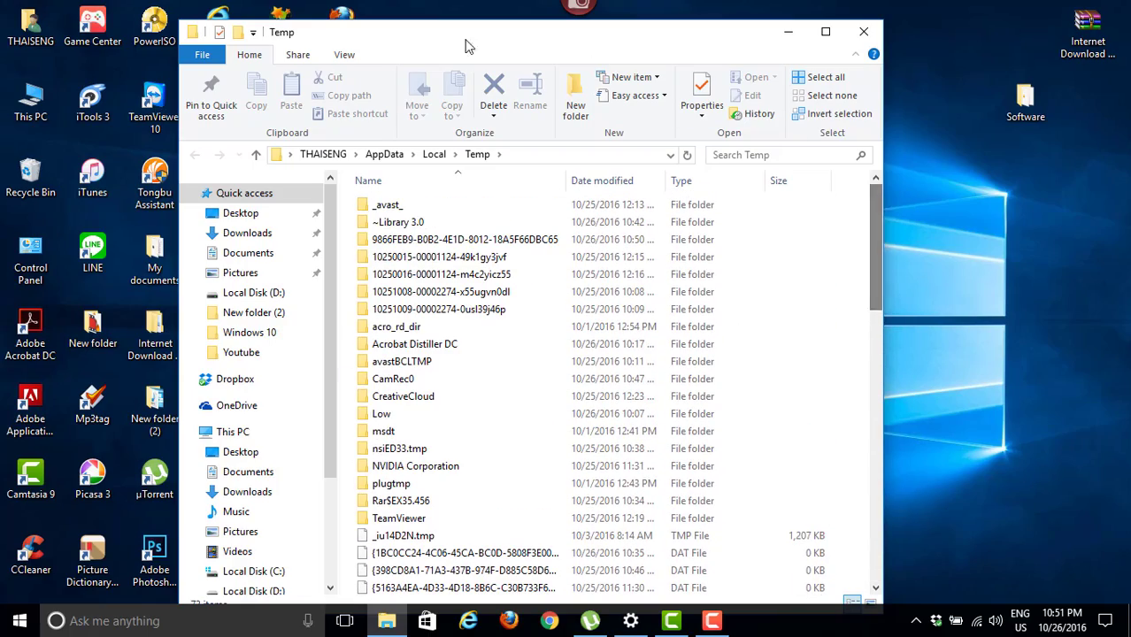
drag(468, 46, 592, 37)
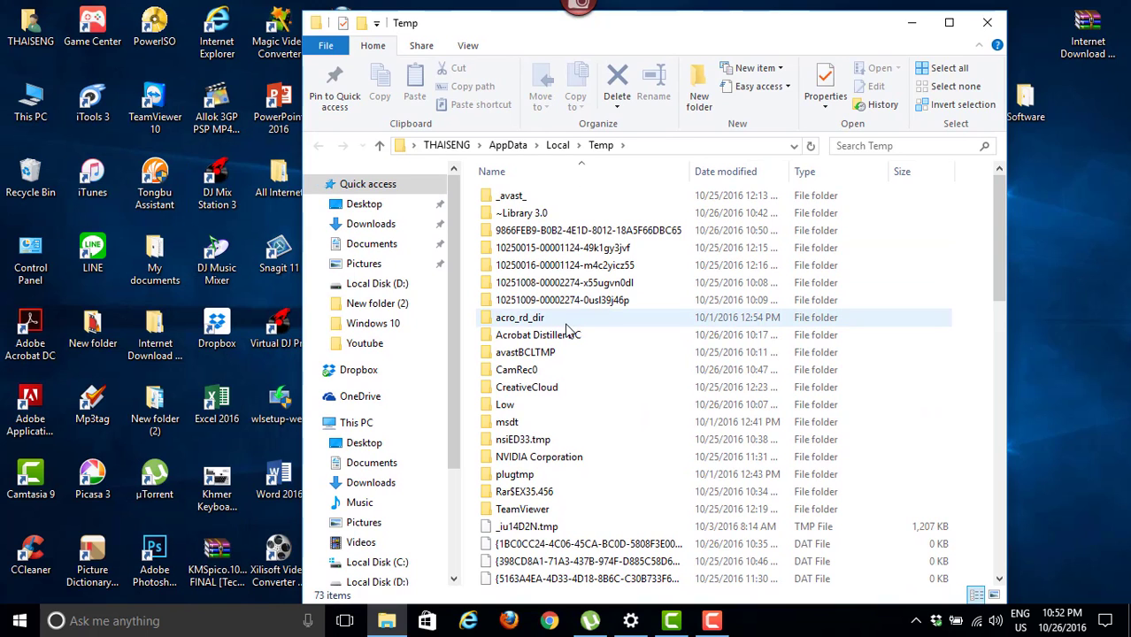
scroll(568, 330, down, 2)
scroll(568, 329, up, 2)
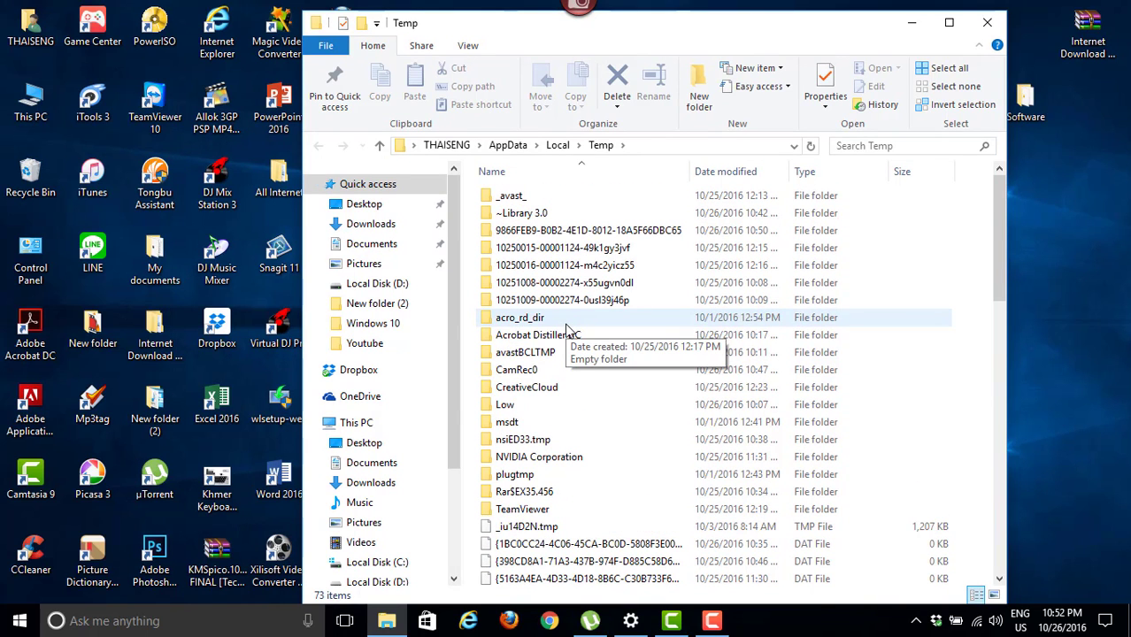
click(569, 302)
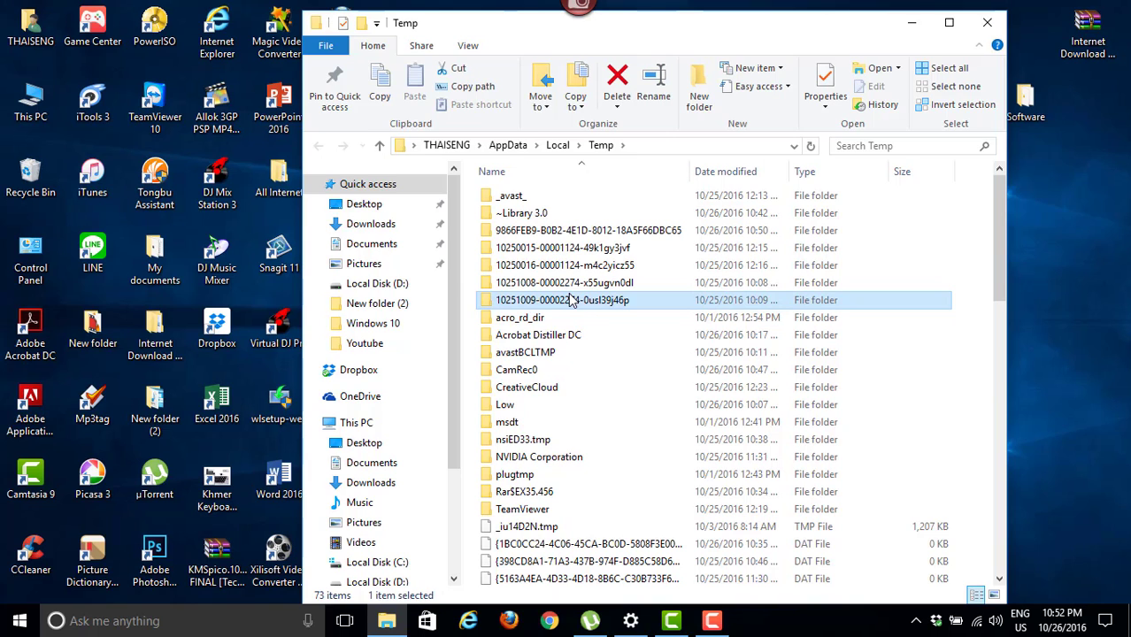
key(ctrl+a)
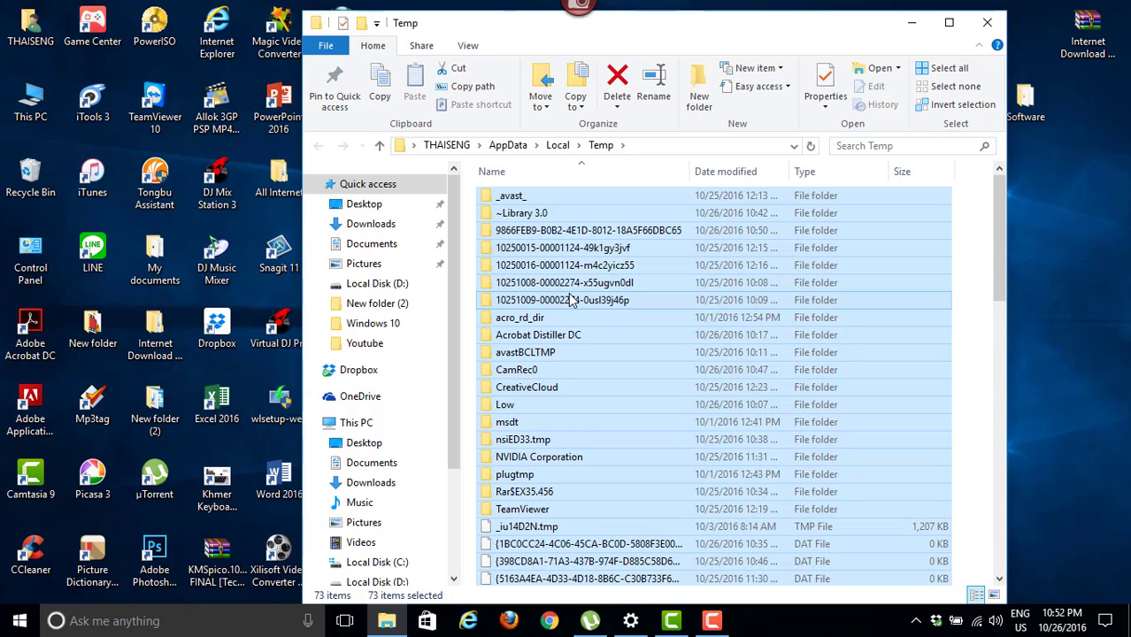
key(Delete)
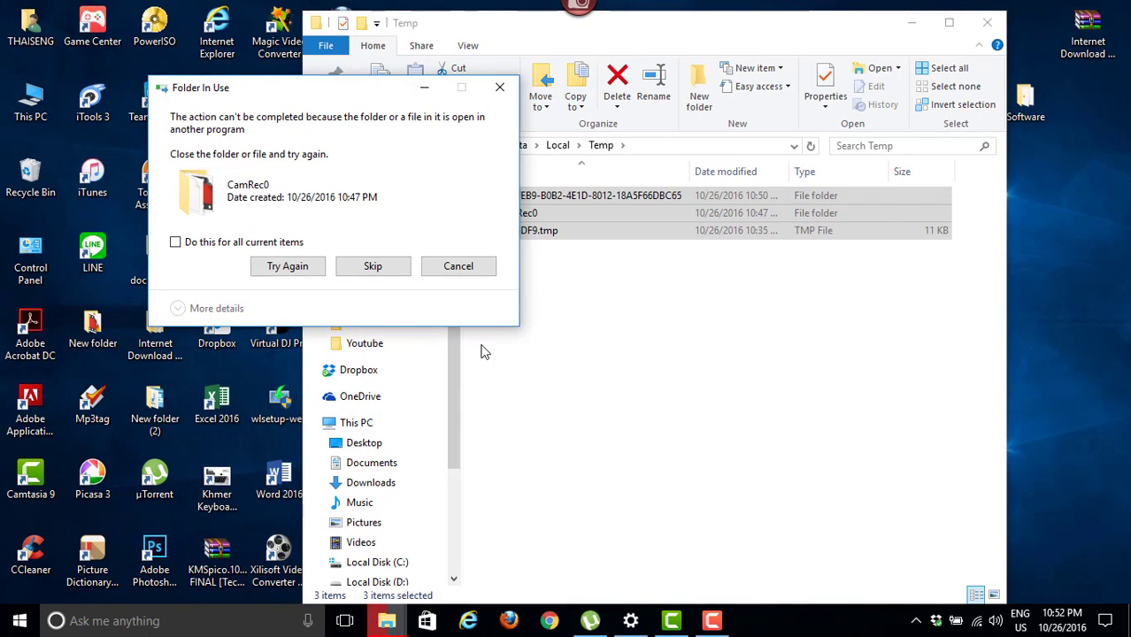
click(292, 242)
click(372, 268)
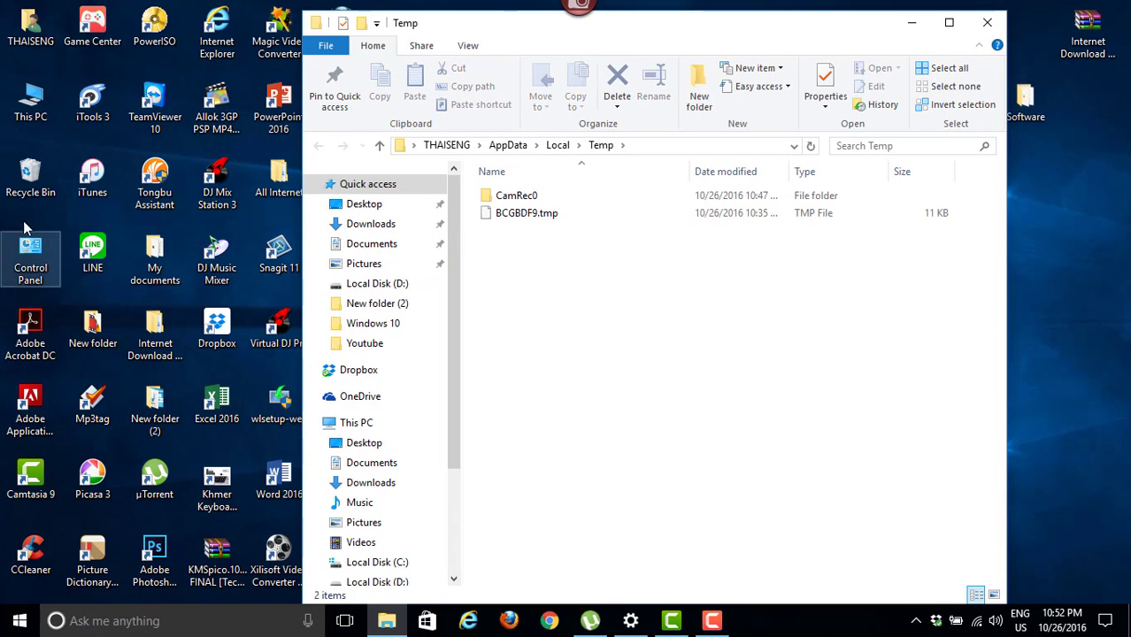
Empty the Recycle Bin permanently and close the Temp folder window.
click(27, 188)
right_click(27, 191)
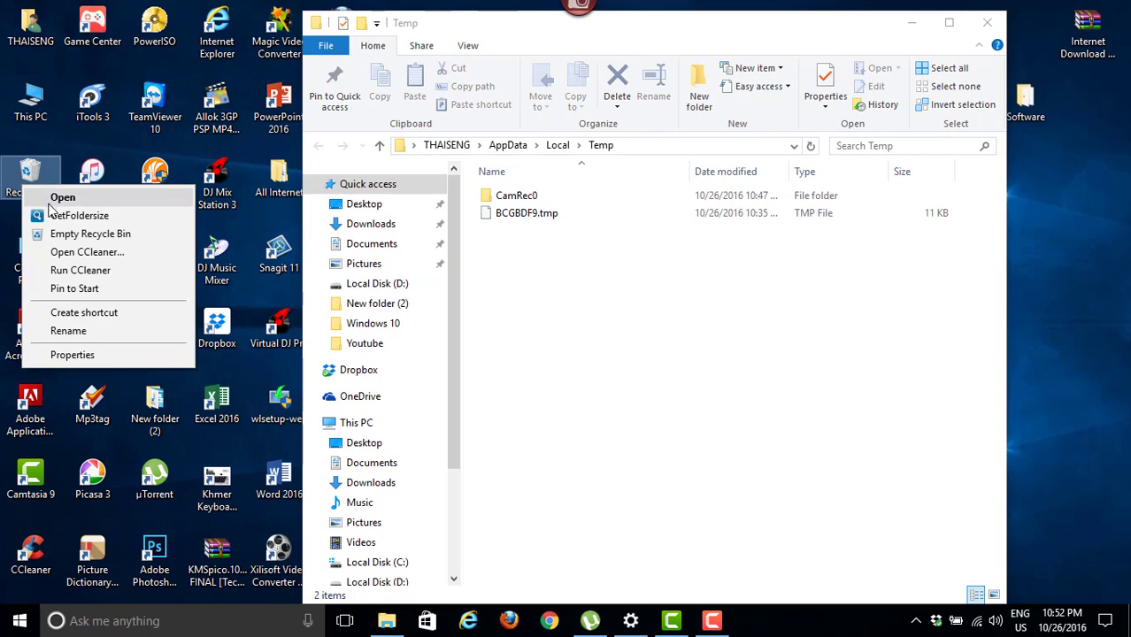
click(66, 235)
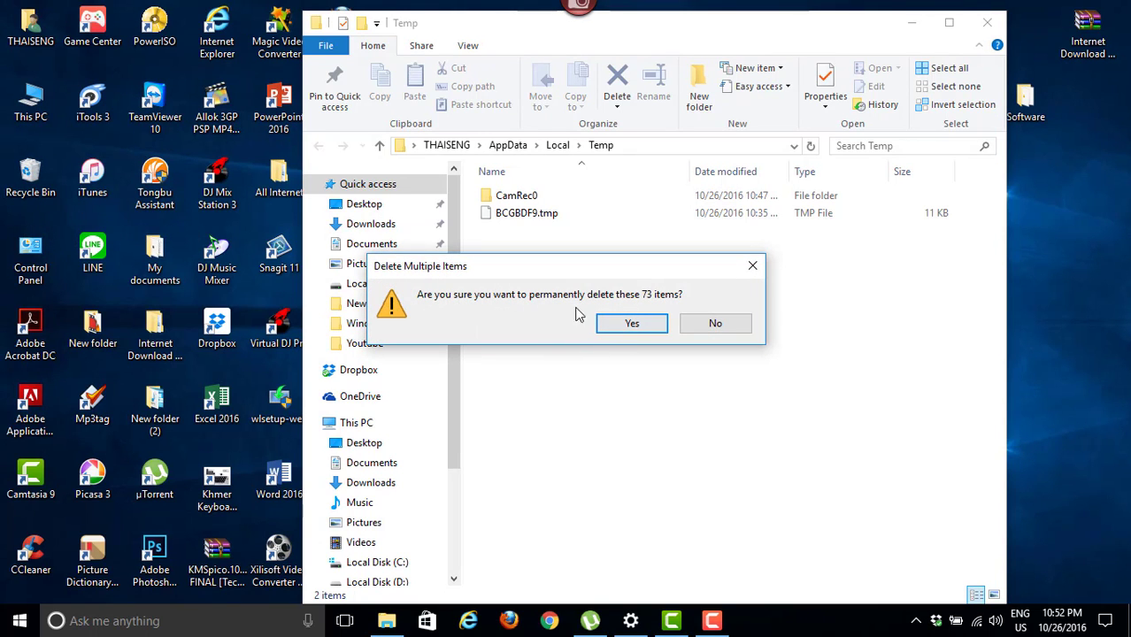
click(628, 324)
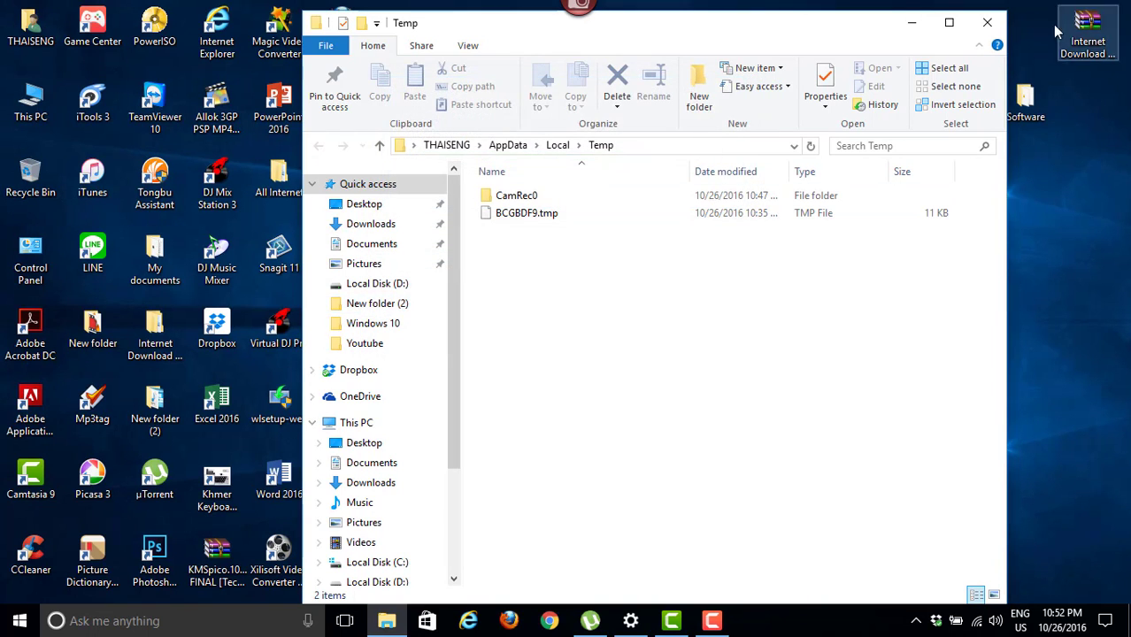
click(988, 23)
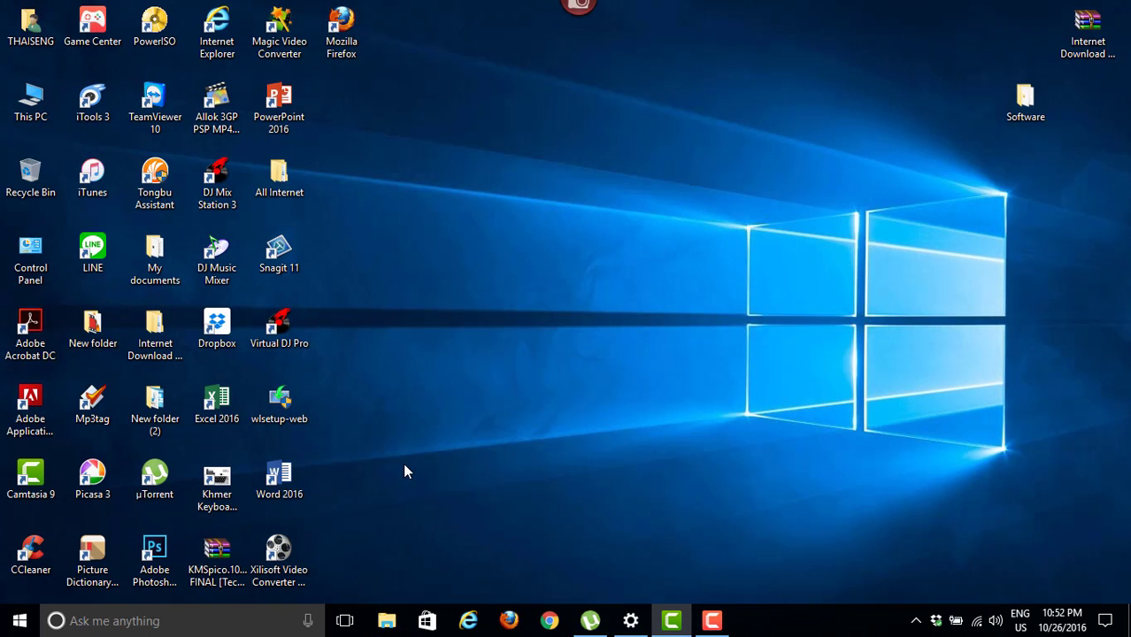
Open the Windows Prefetch folder by running prefetch, and grant permanent access to it.
key(super+r)
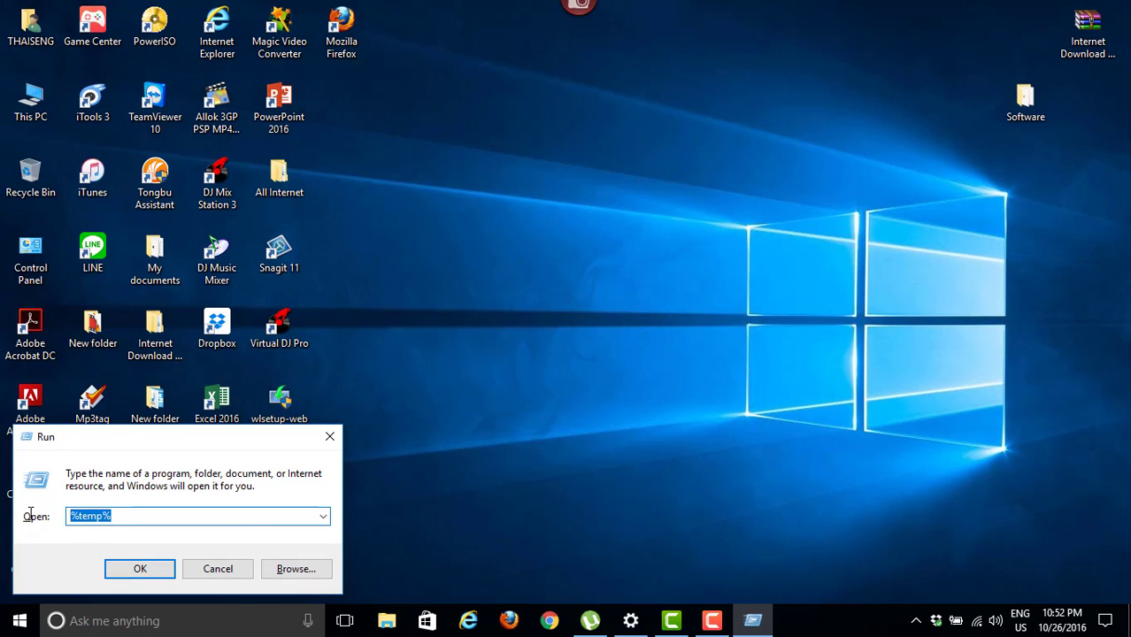
key(BackSpace)
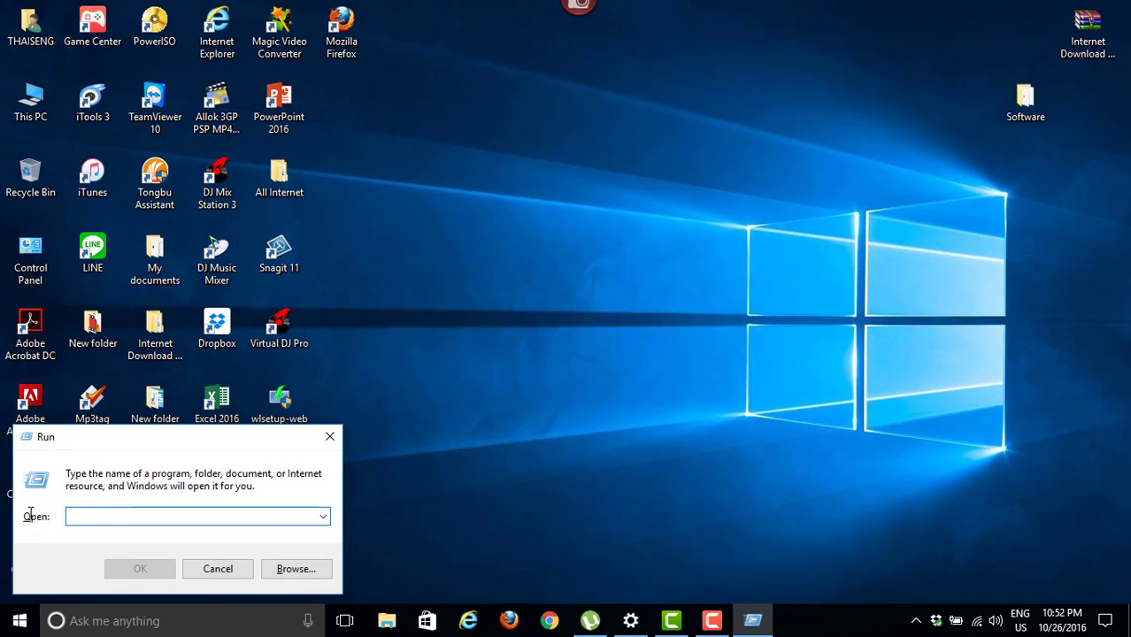
text(prefet)
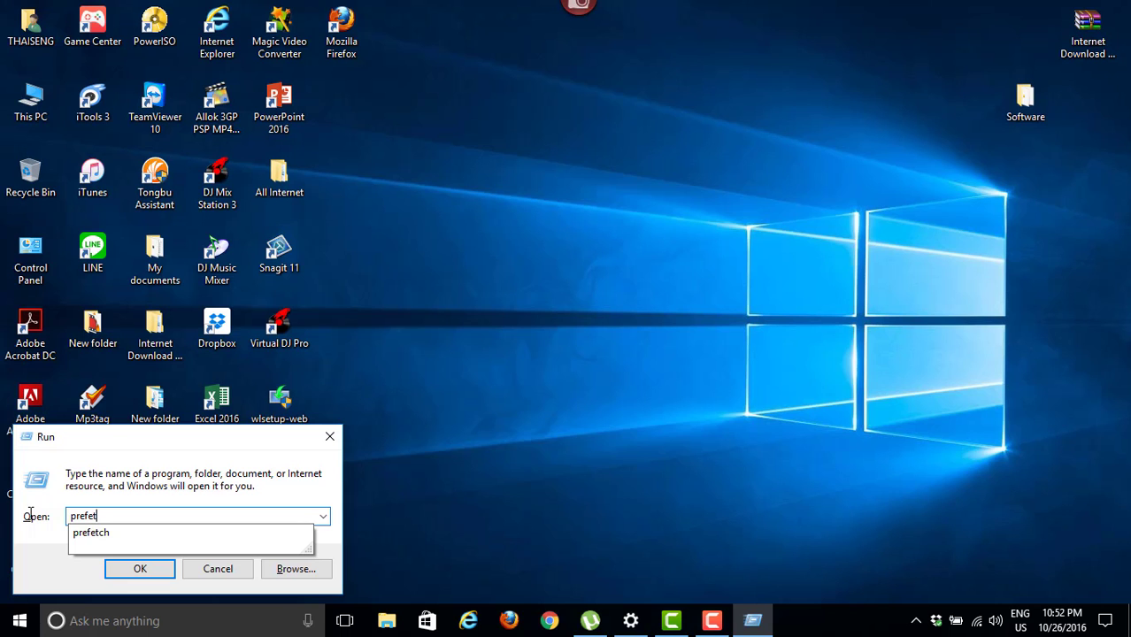
text(ch)
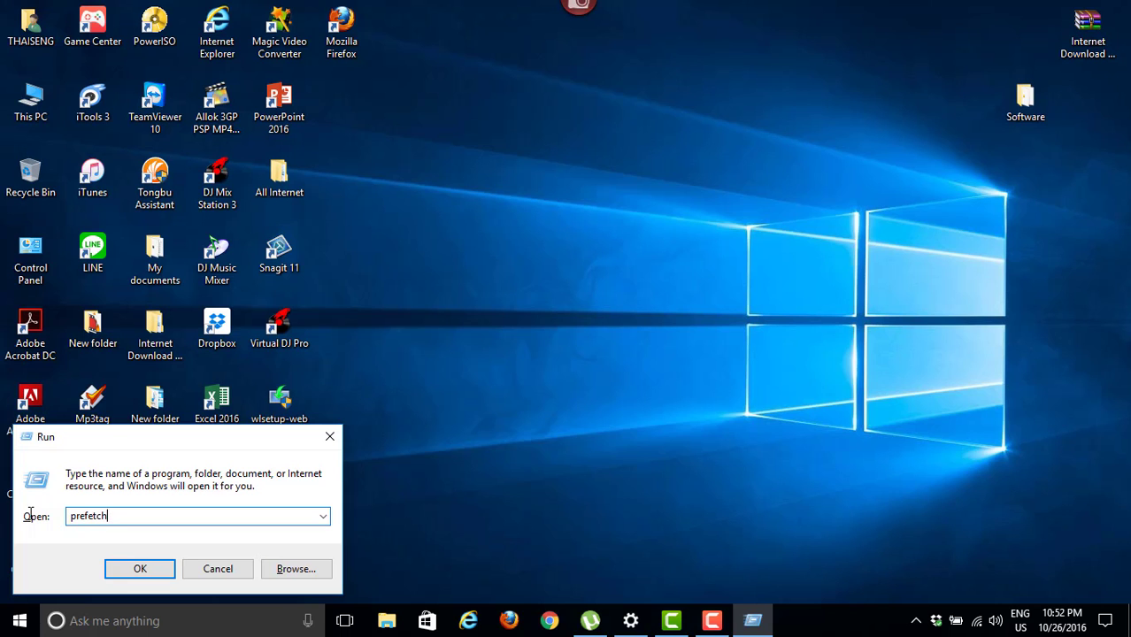
key(Return)
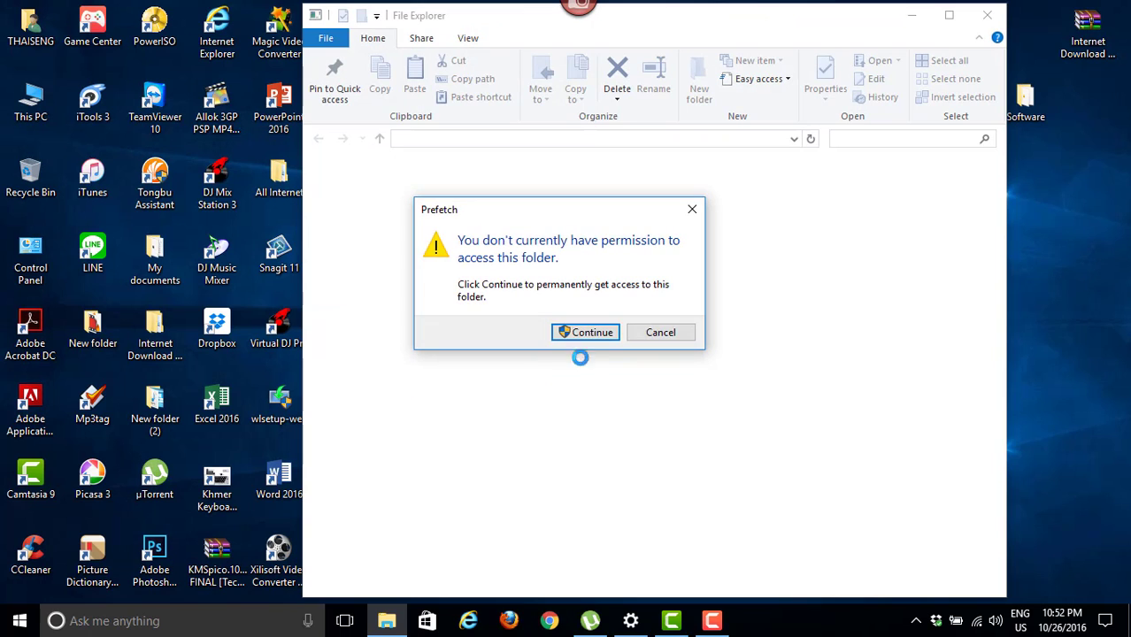
click(579, 337)
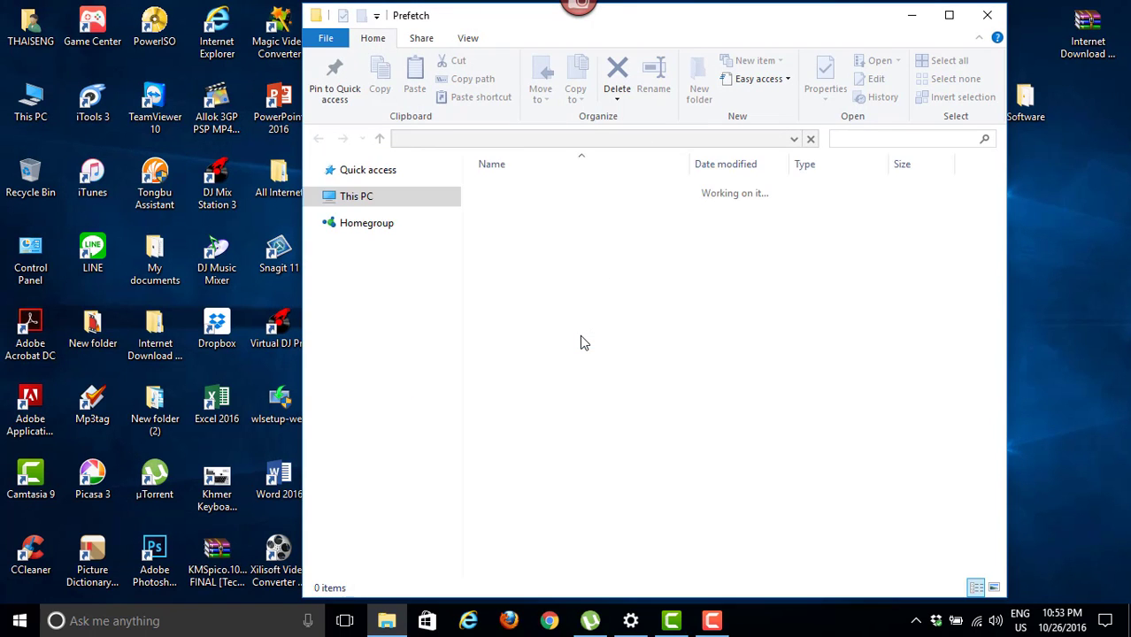
Select everything in the Prefetch folder and check the combined properties of the selected items.
scroll(517, 390, down, 3)
scroll(516, 390, down, 20)
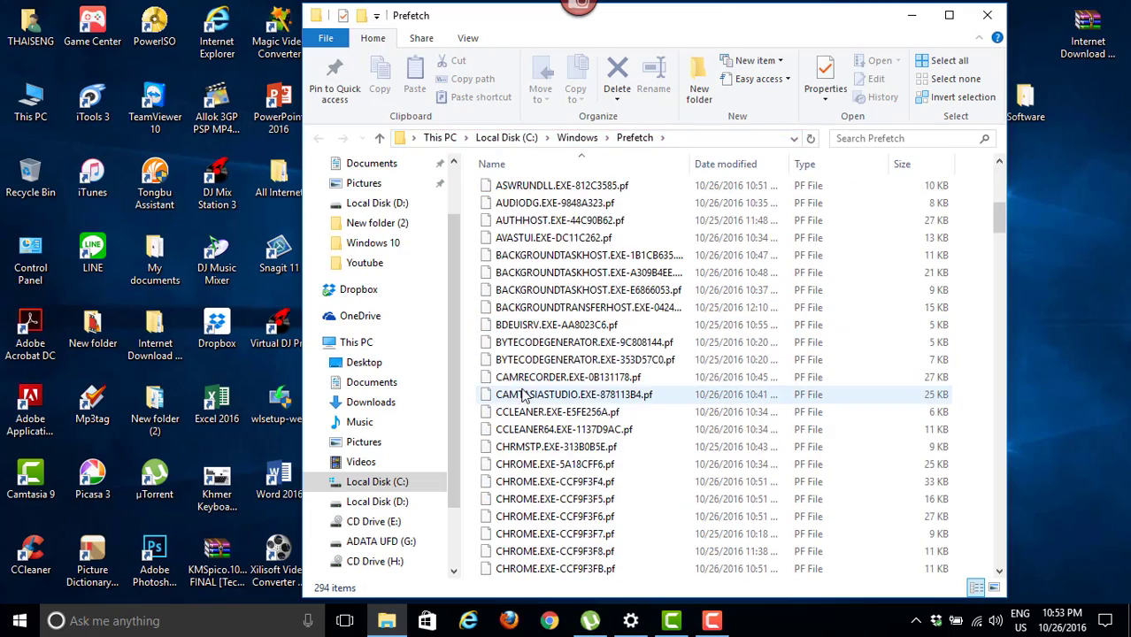
scroll(580, 378, down, 20)
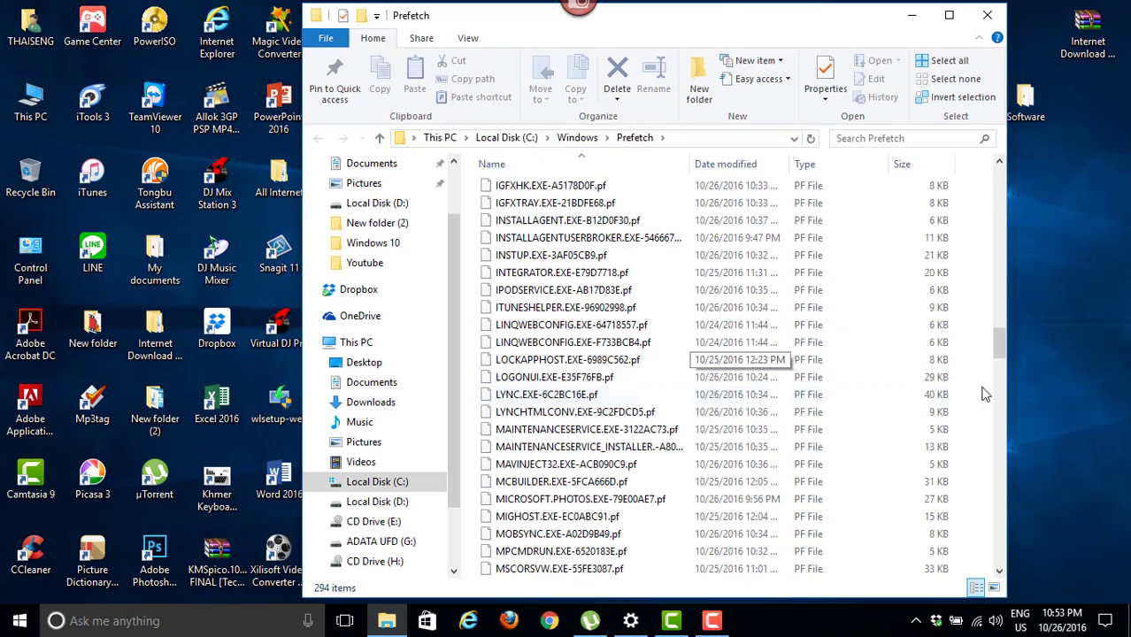
click(618, 412)
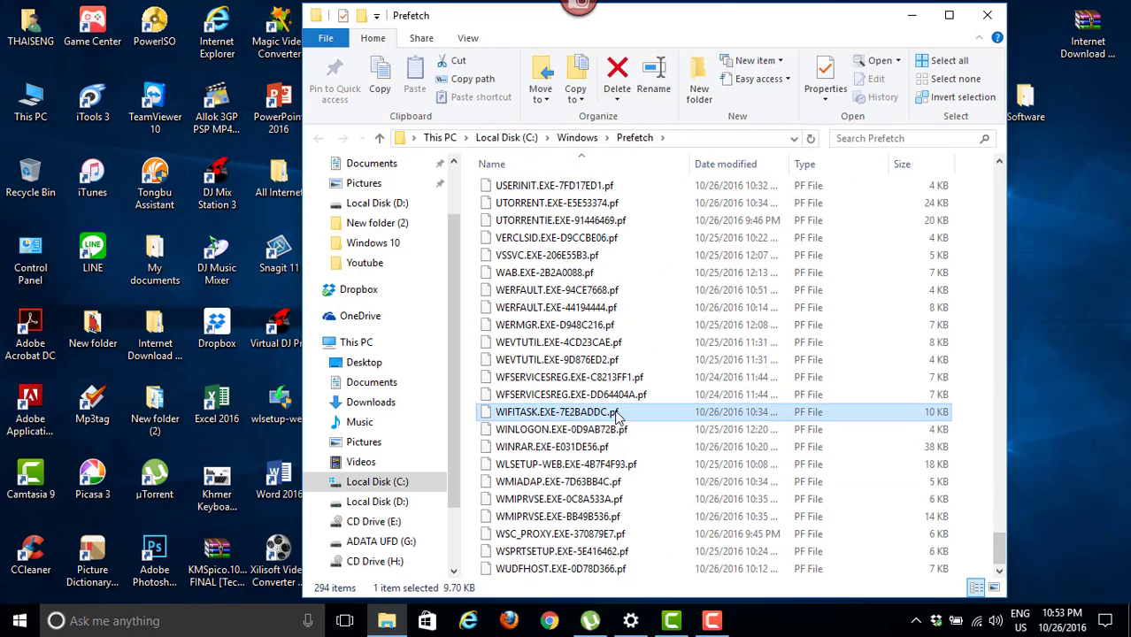
key(ctrl+a)
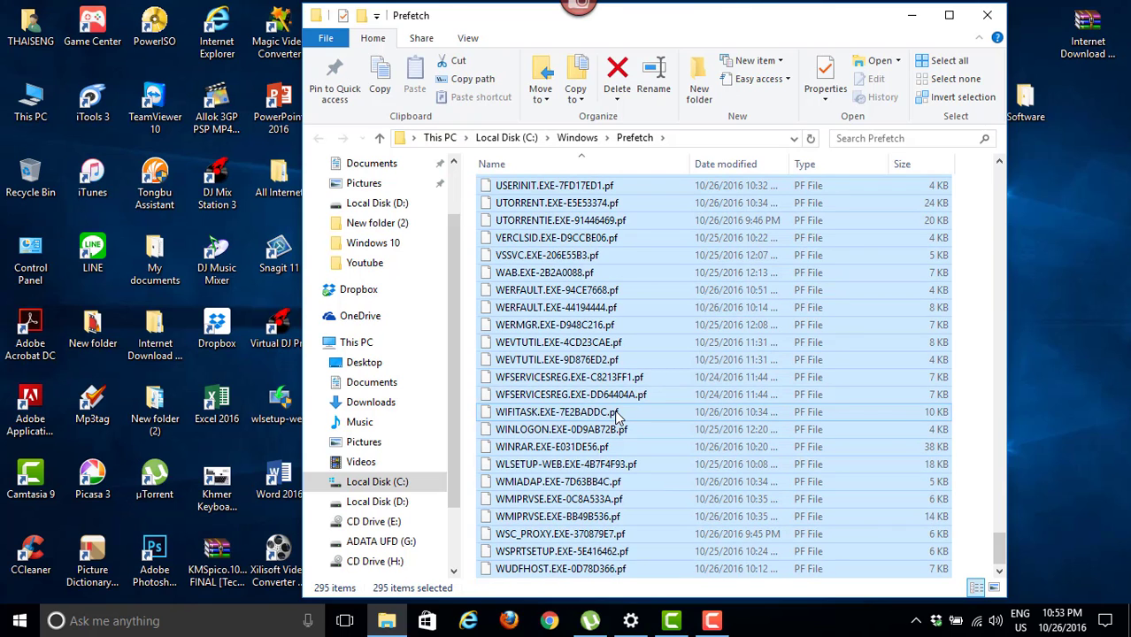
right_click(617, 413)
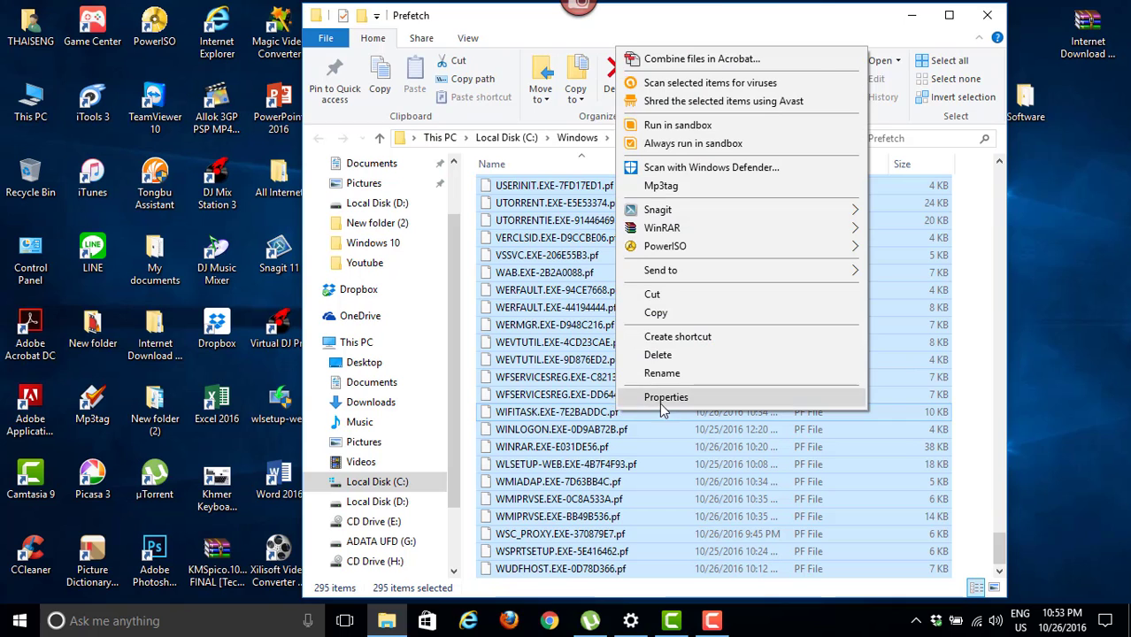
click(660, 401)
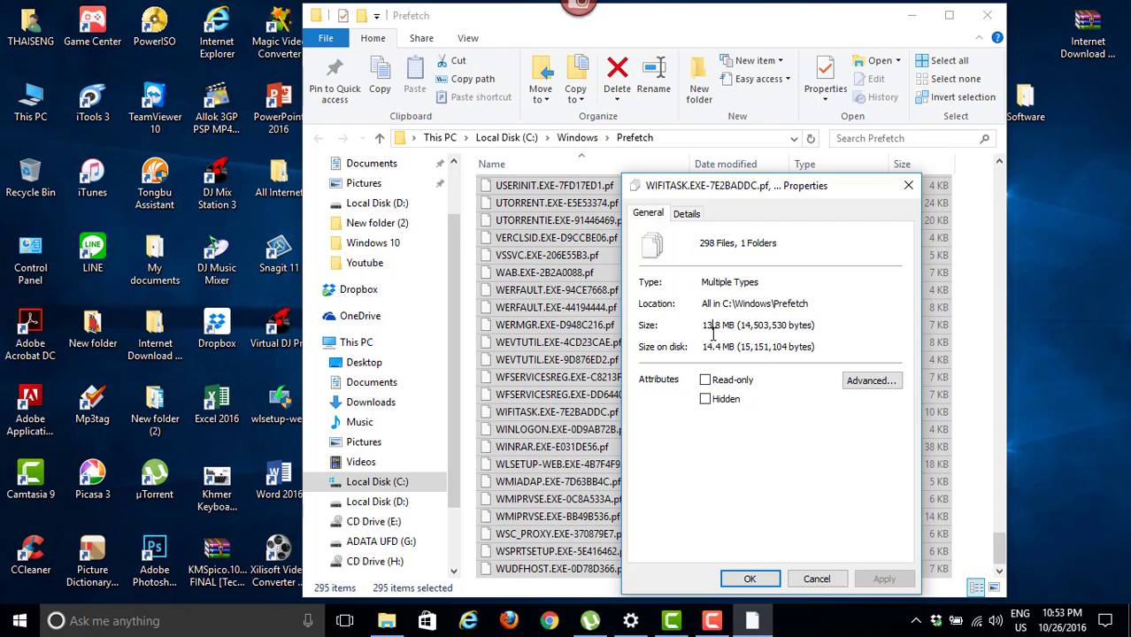
click(908, 185)
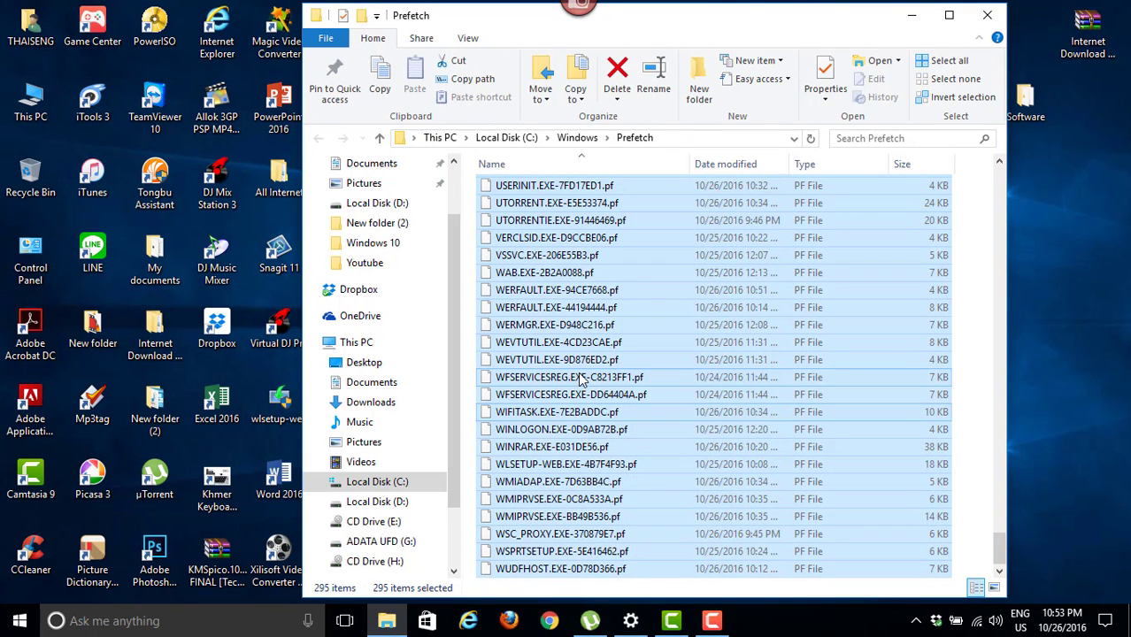
Delete all files and folders in the Prefetch folder, skipping every item that is in use.
key(Home)
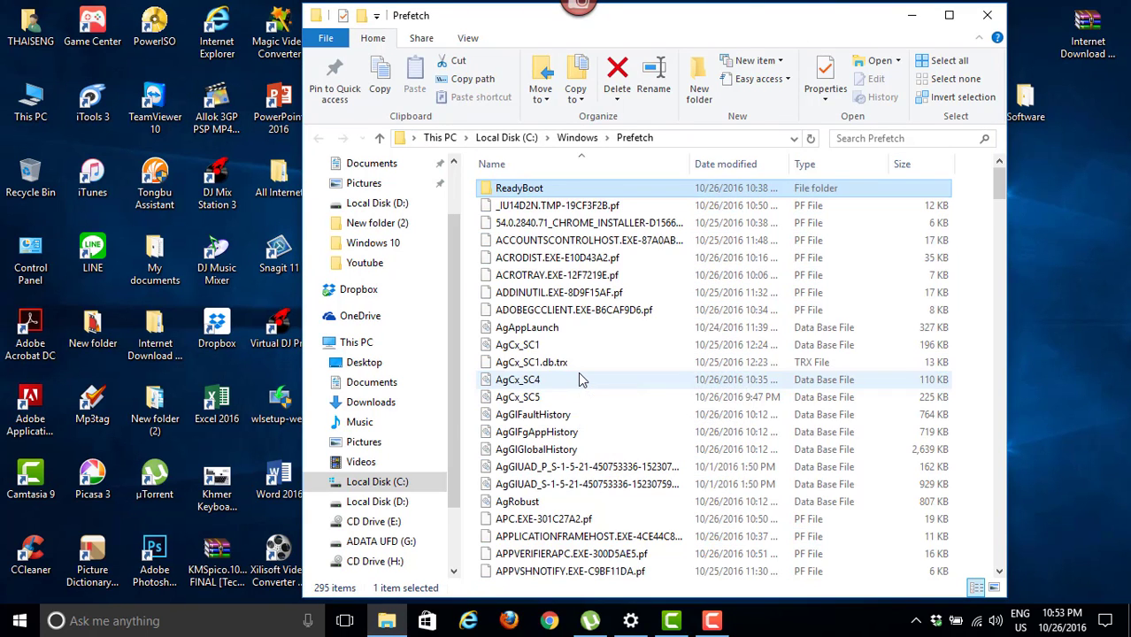
key(ctrl+a)
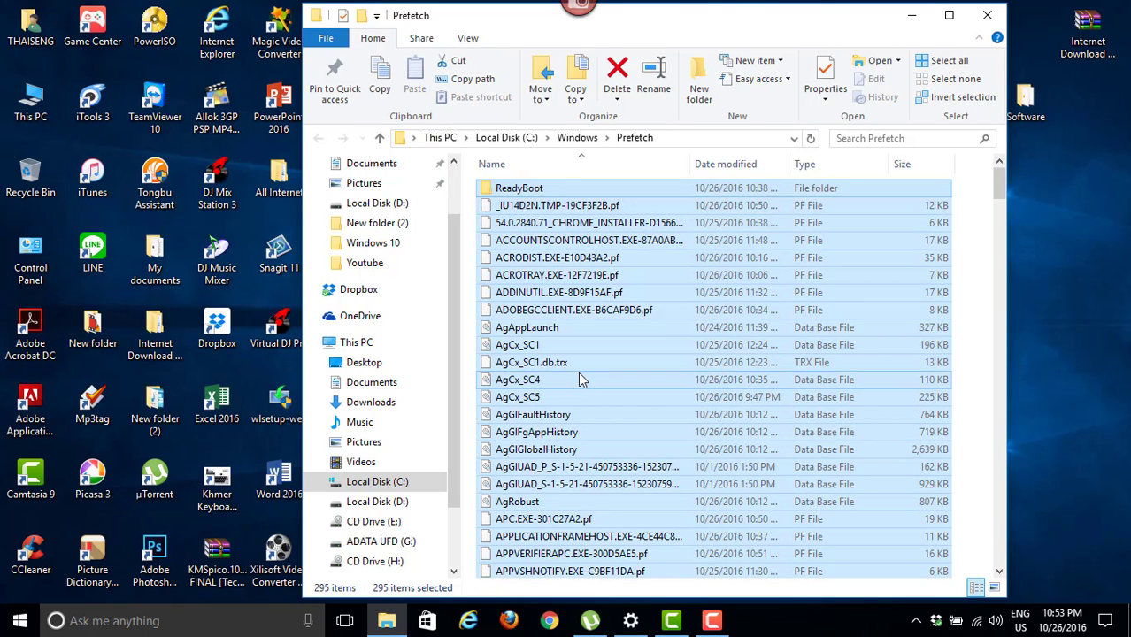
key(Delete)
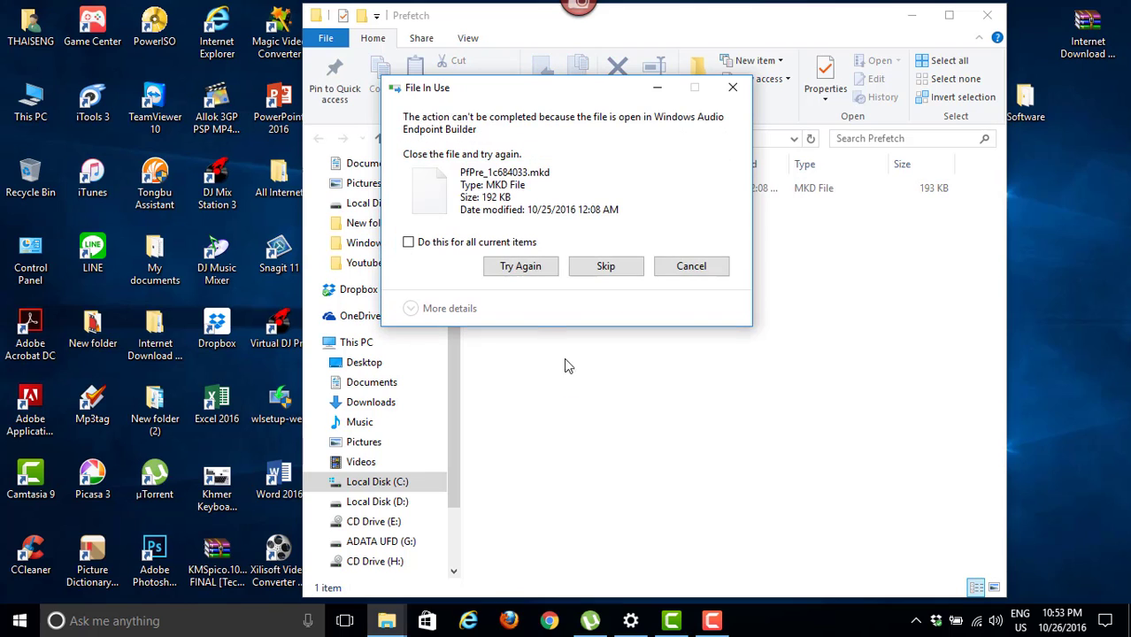
click(482, 244)
click(605, 268)
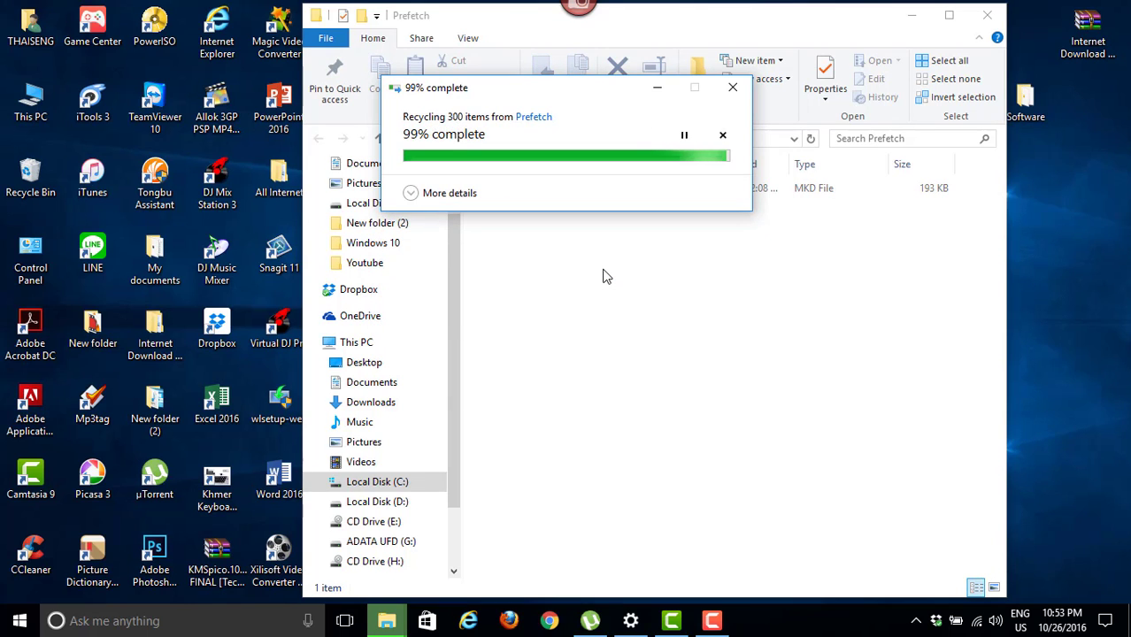
Permanently empty the Recycle Bin and close the Prefetch folder window.
right_click(47, 187)
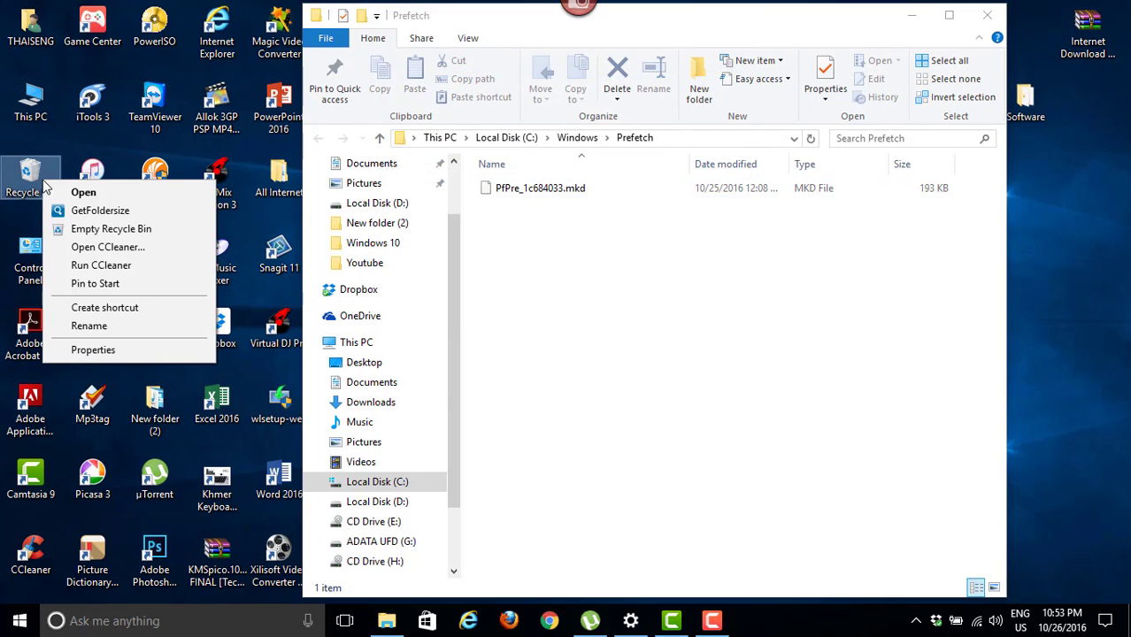
click(90, 230)
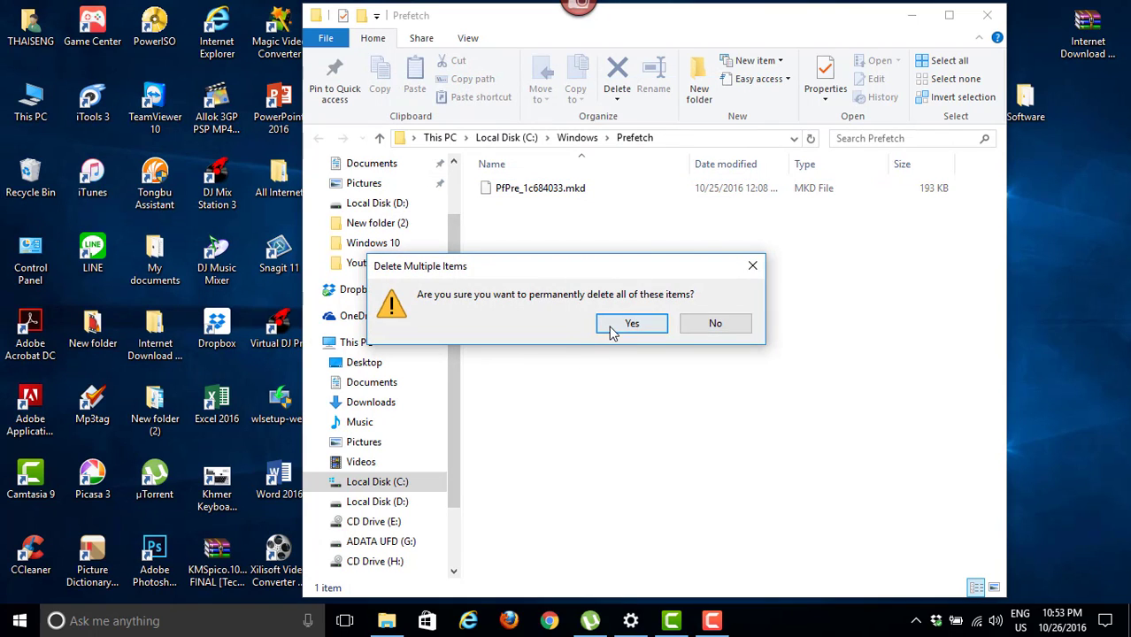
click(611, 325)
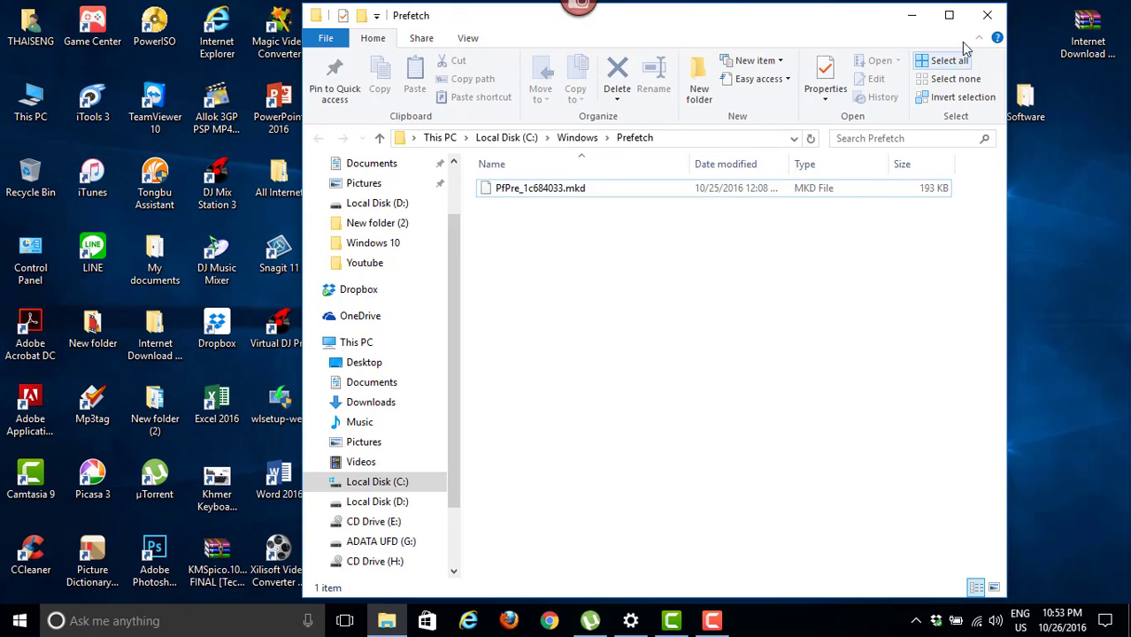
click(987, 15)
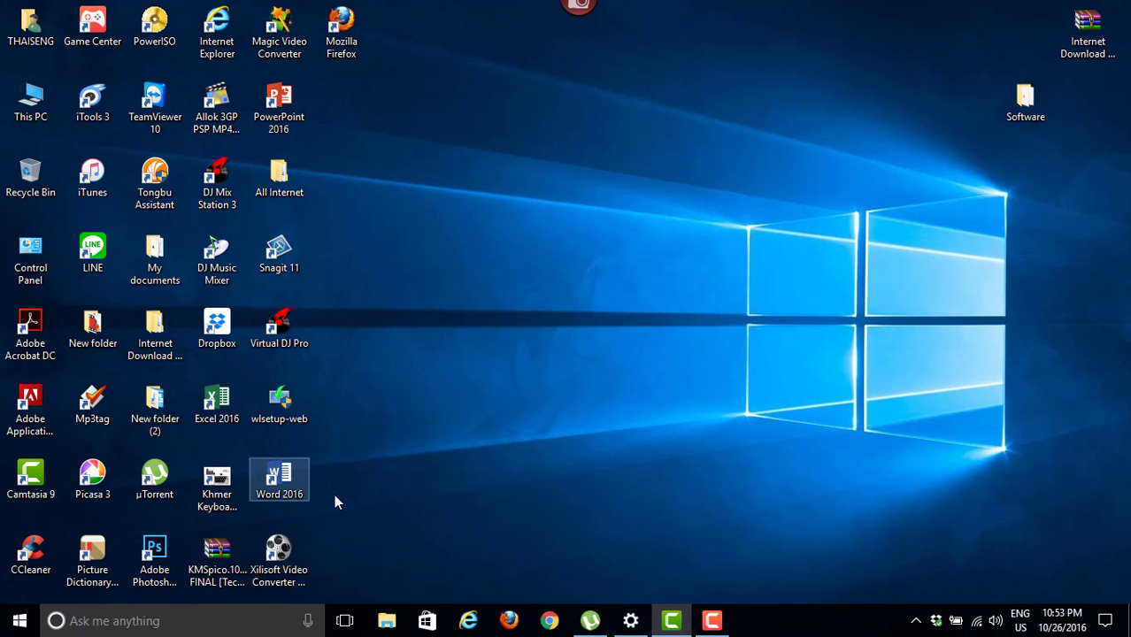
Open the Optimize Drives utility by running dfrgui.
click(173, 624)
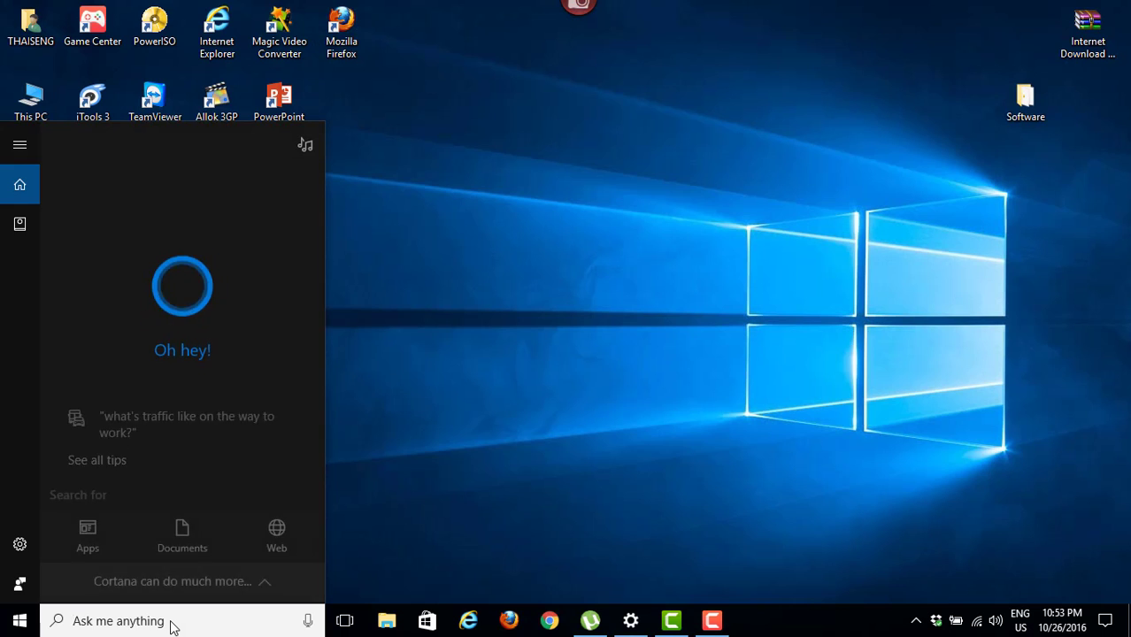
key(super+r)
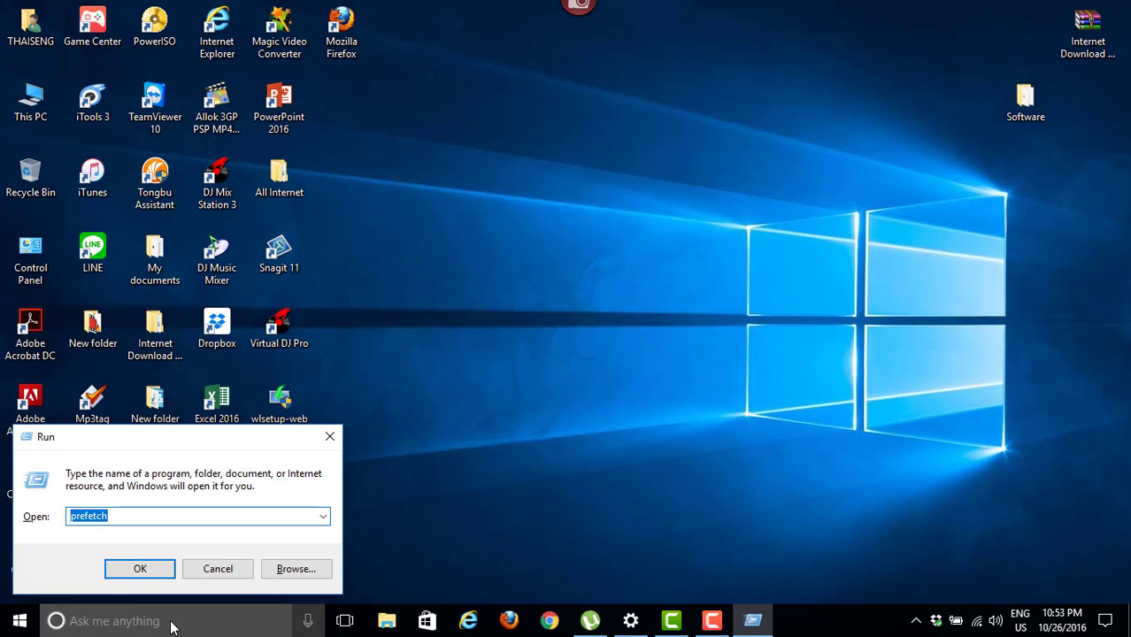
key(BackSpace)
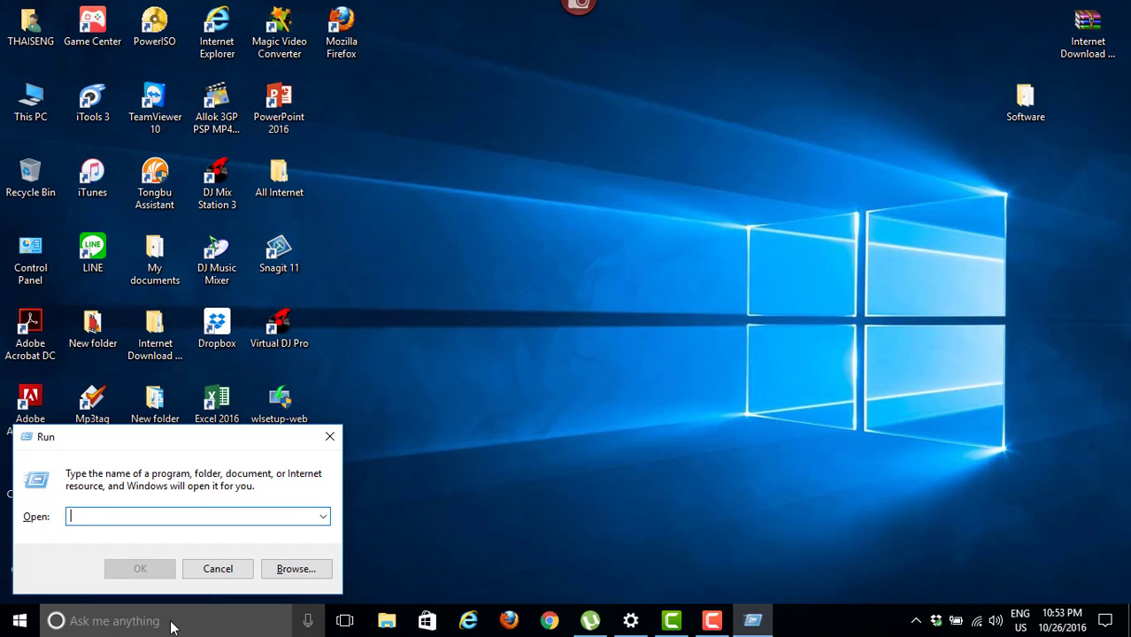
text(dfr)
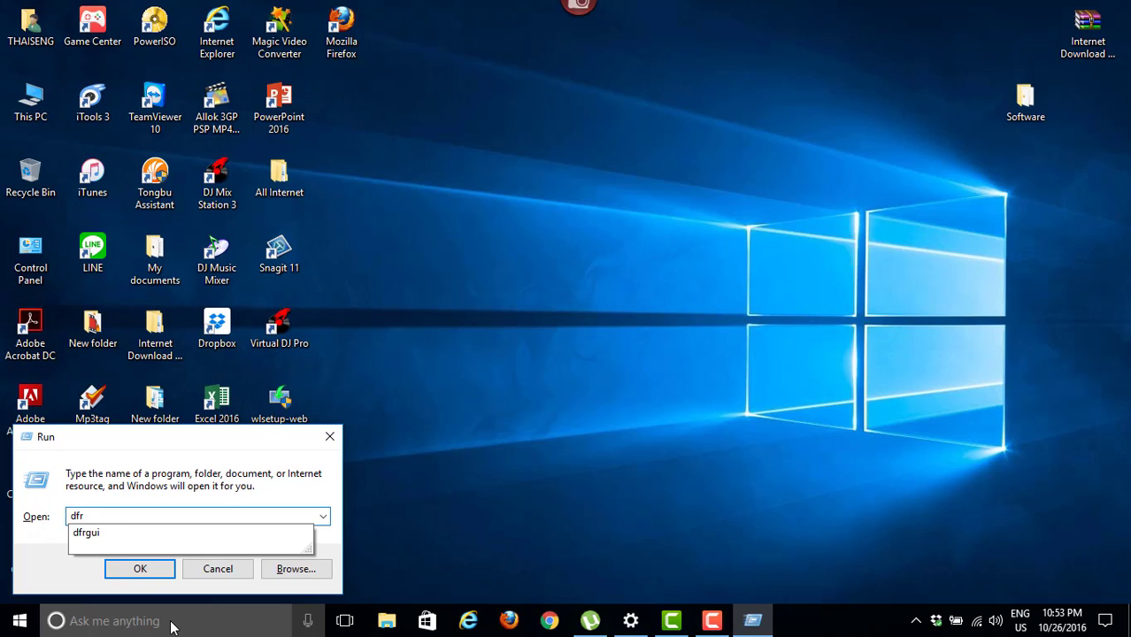
text(gui)
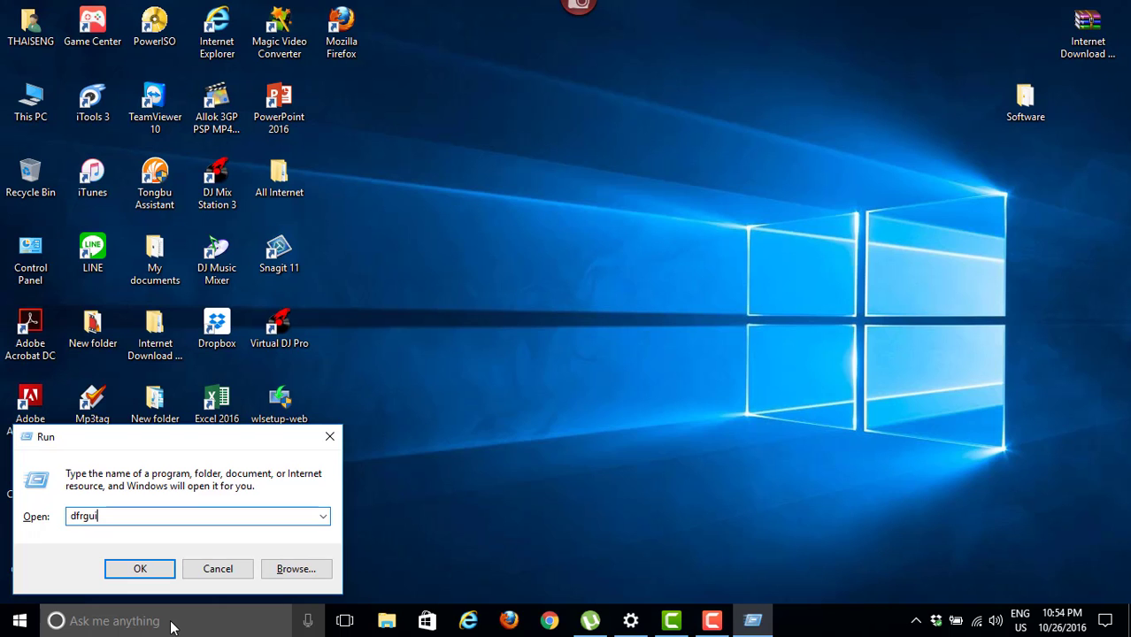
key(Return)
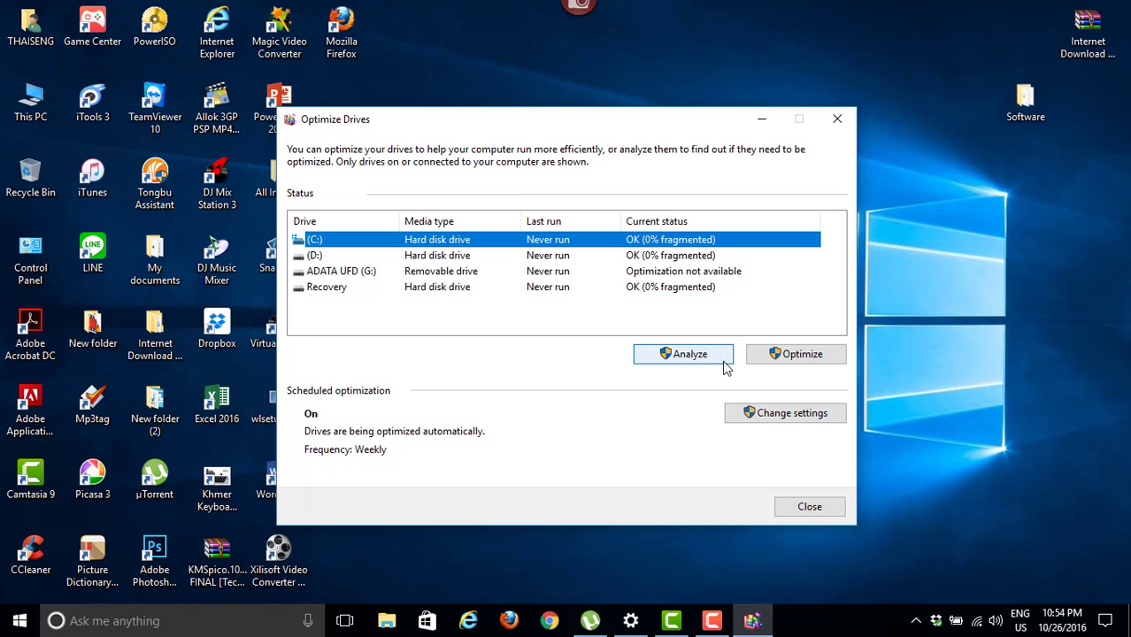
Start an analysis of drive C:, dismiss the Apple Software Update window, and close Optimize Drives.
click(688, 358)
key(alt+F4)
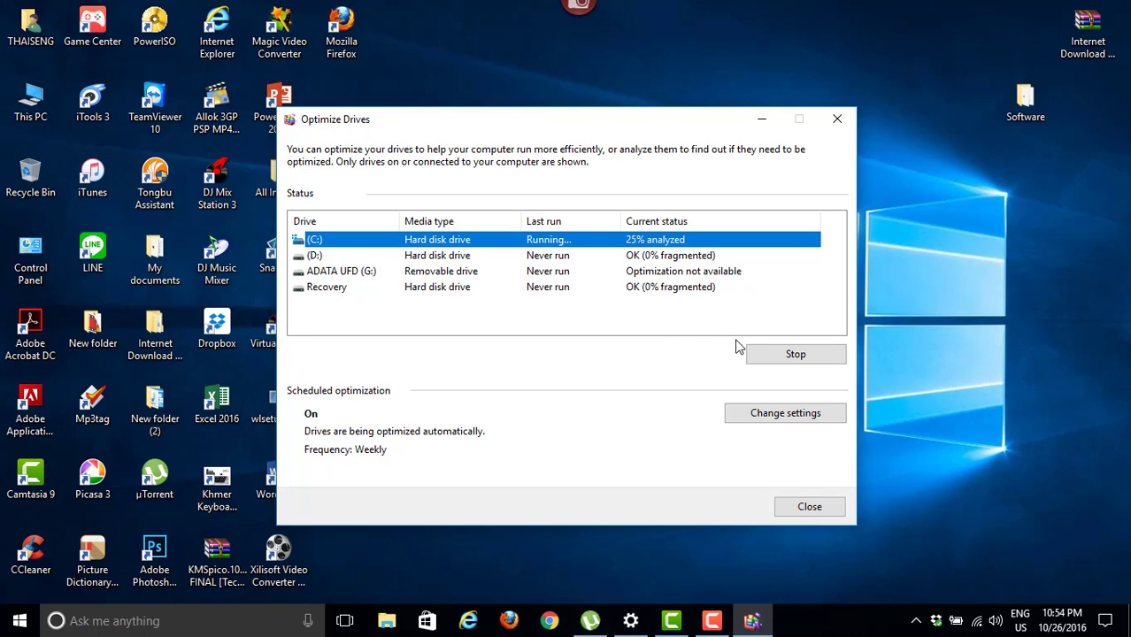
click(577, 82)
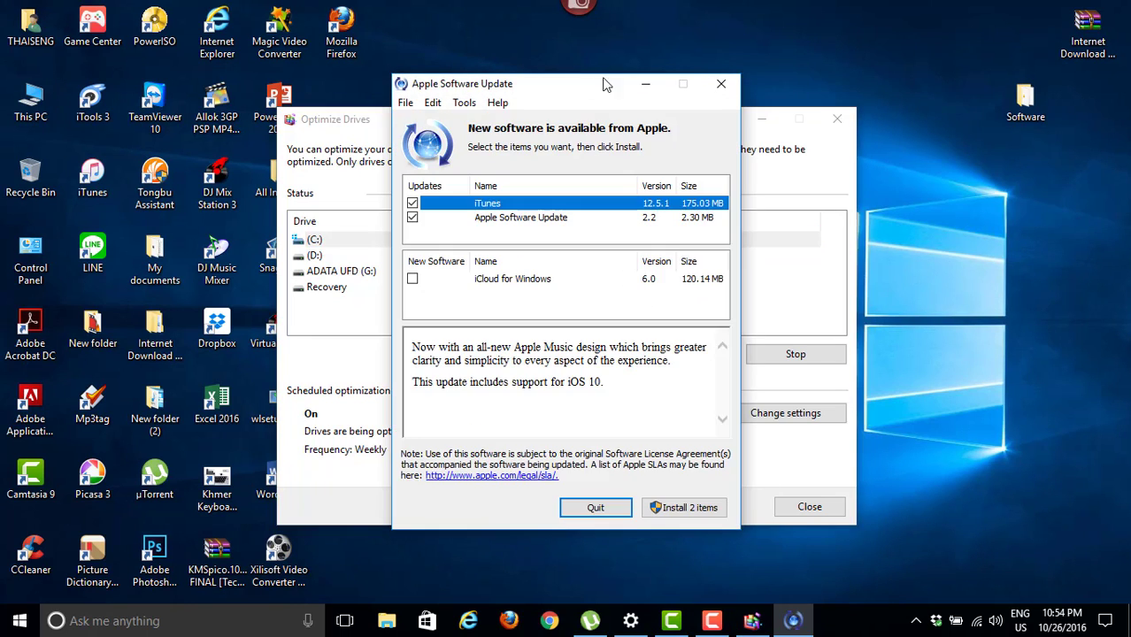
click(722, 85)
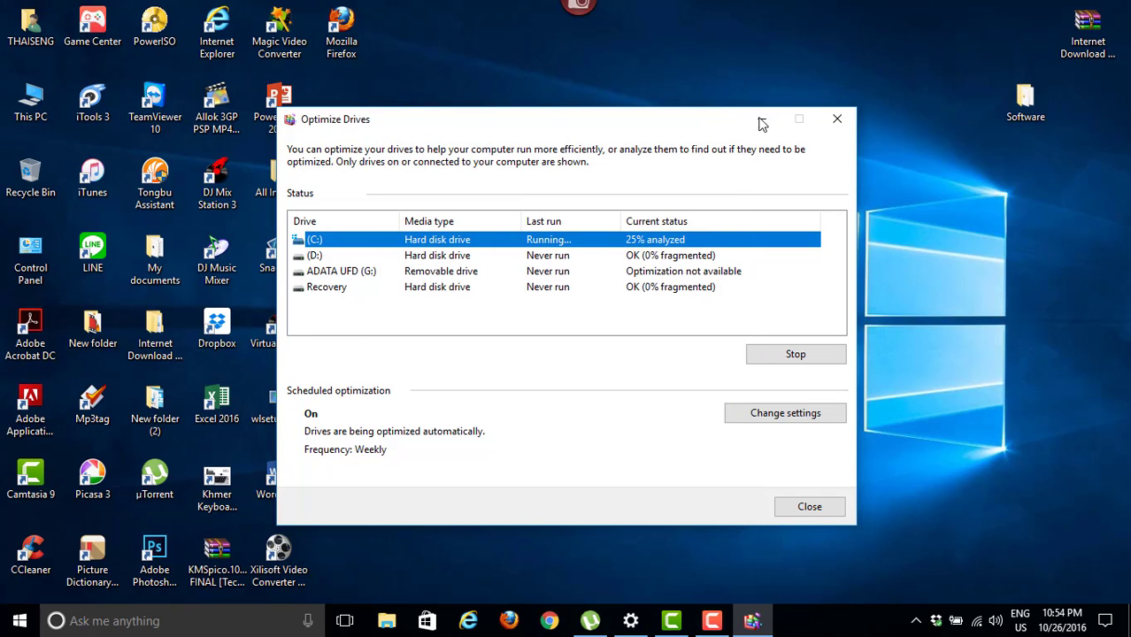
click(810, 507)
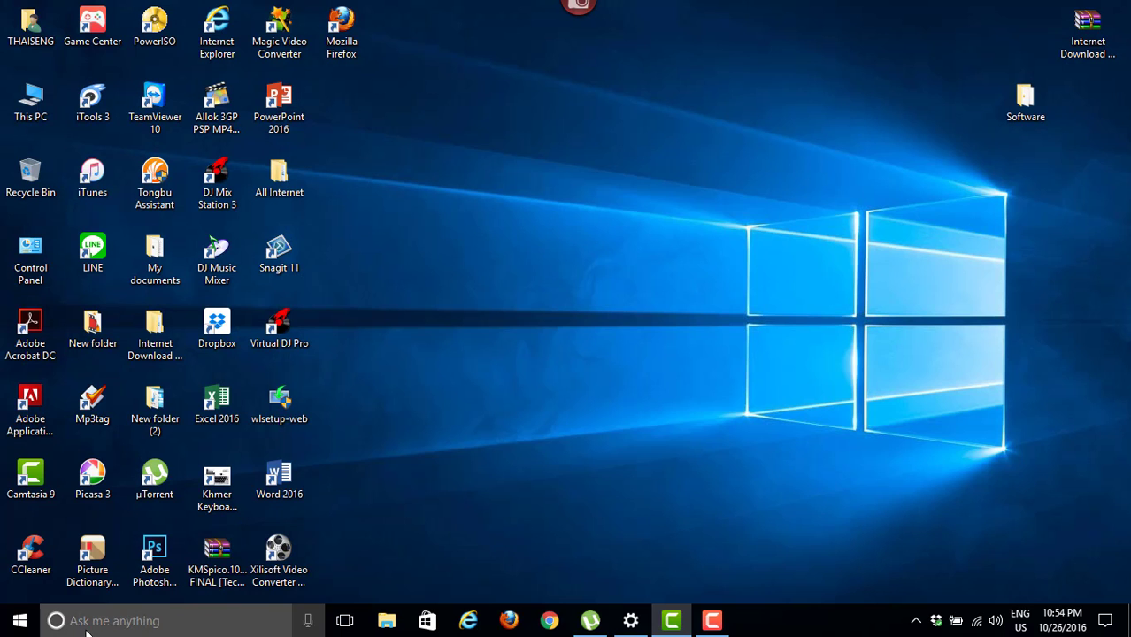
Open System Configuration by running msconfig.
click(86, 627)
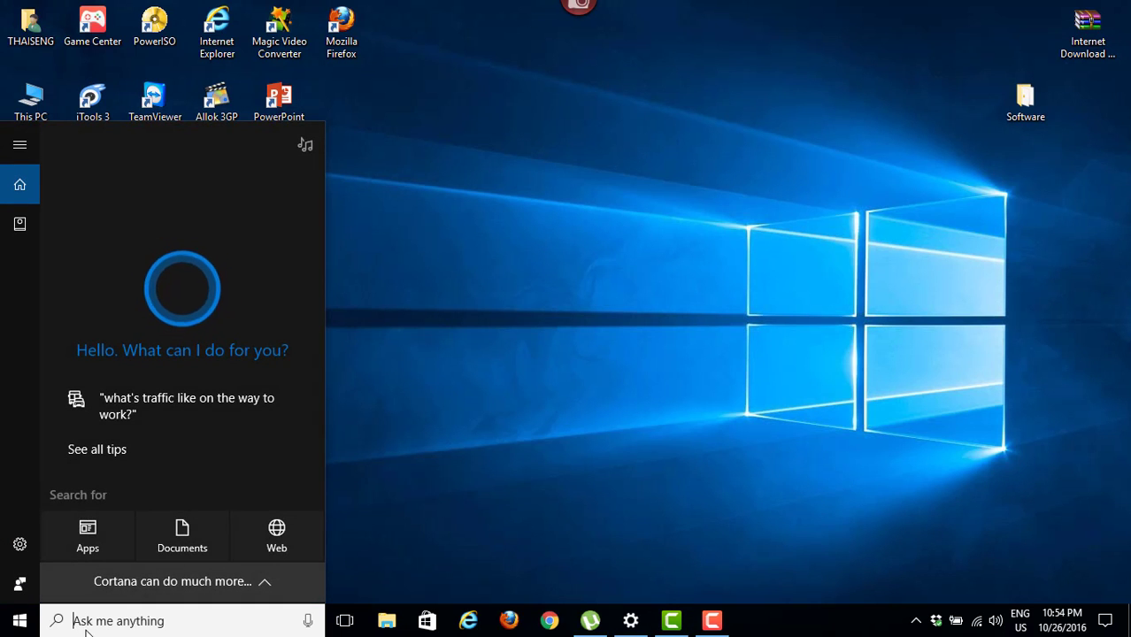
key(super+r)
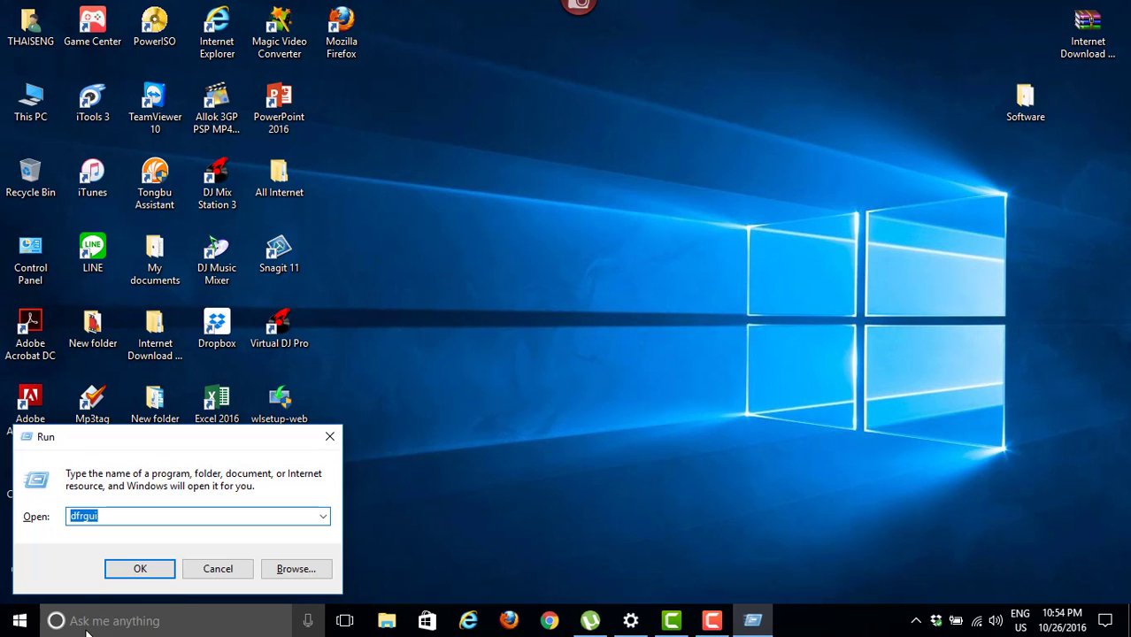
key(BackSpace)
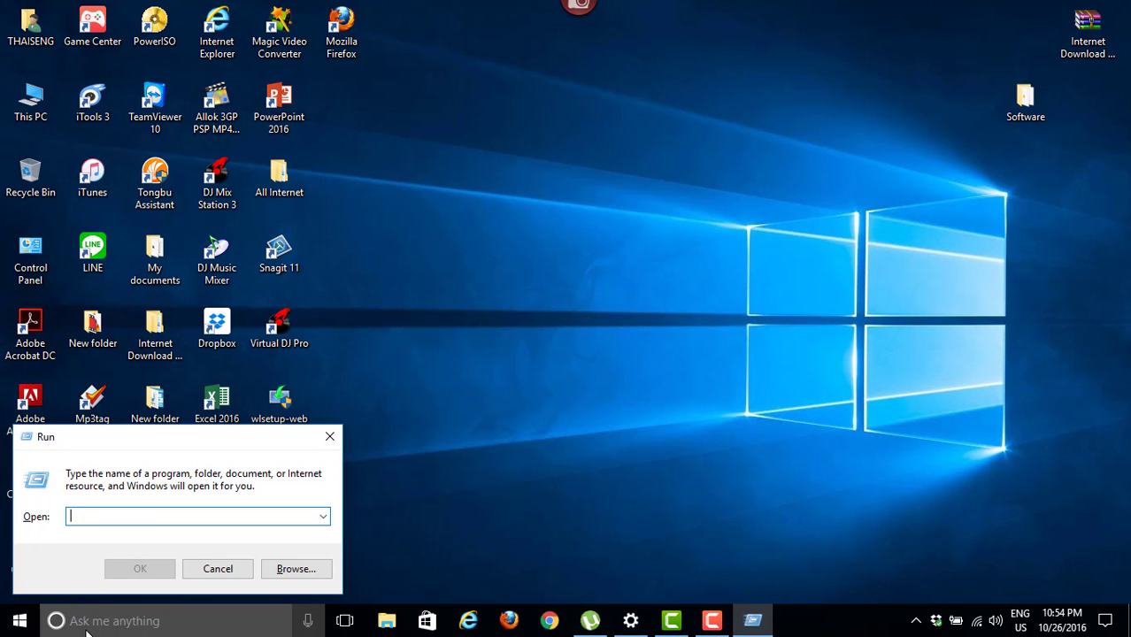
text(ms)
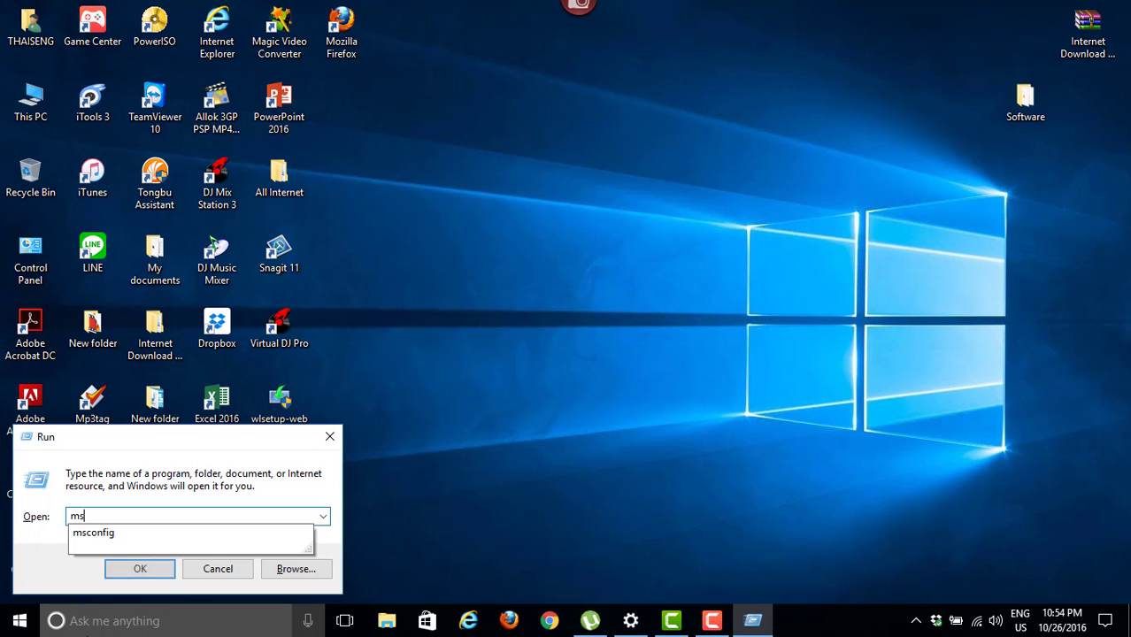
text(config)
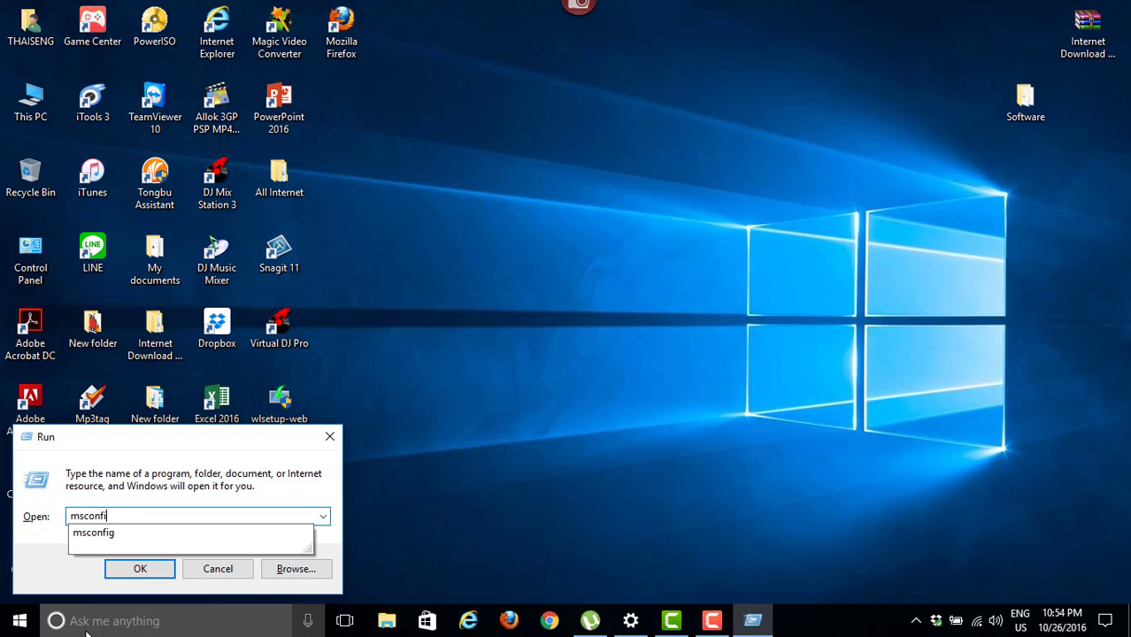
key(Return)
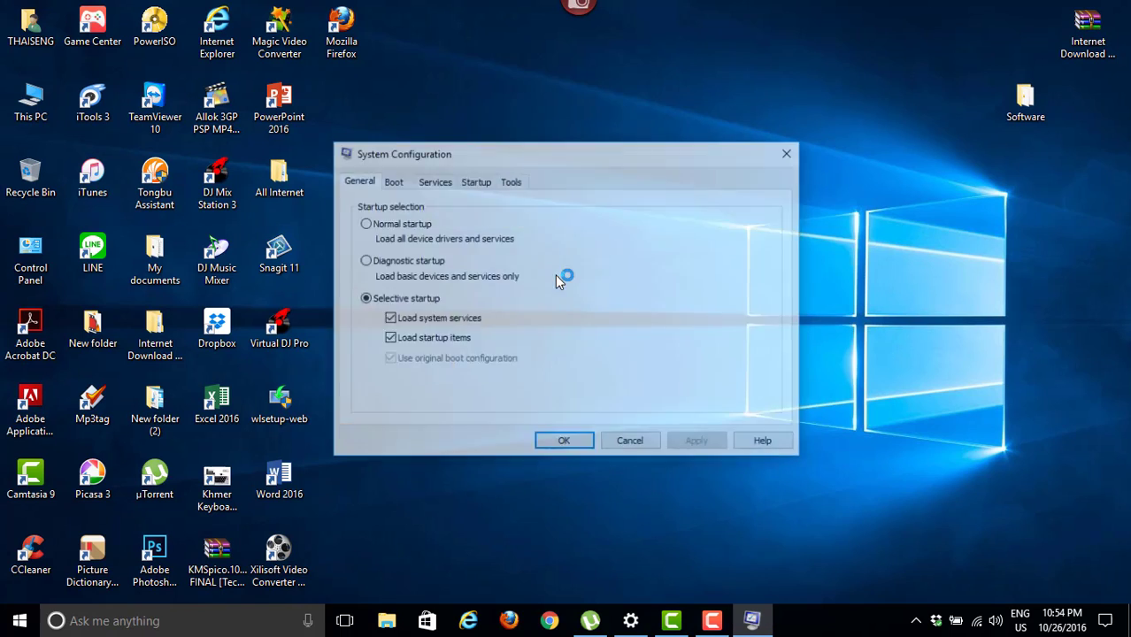
Look over the services in System Configuration, and open the list of startup programs in Task Manager.
click(434, 191)
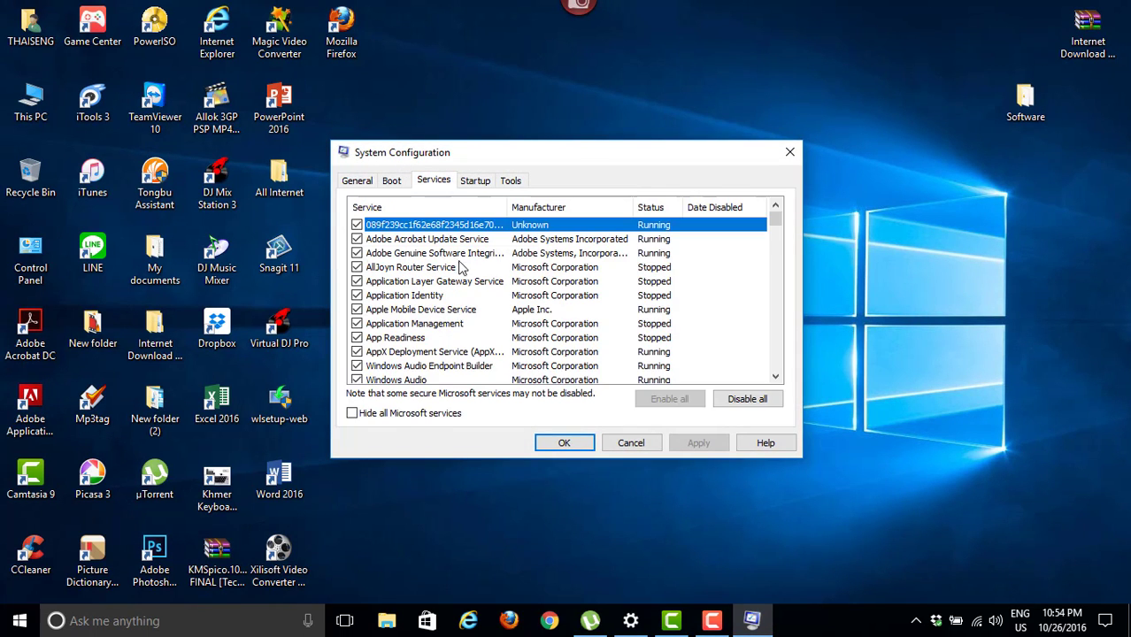
scroll(461, 270, down, 2)
scroll(461, 270, up, 2)
click(474, 183)
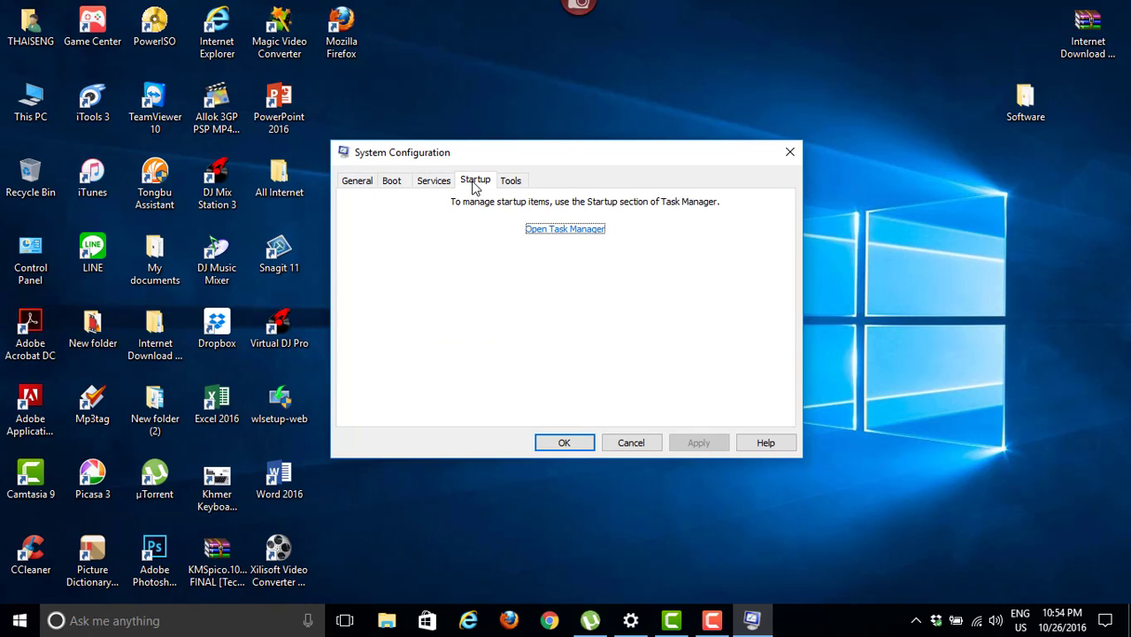
click(549, 232)
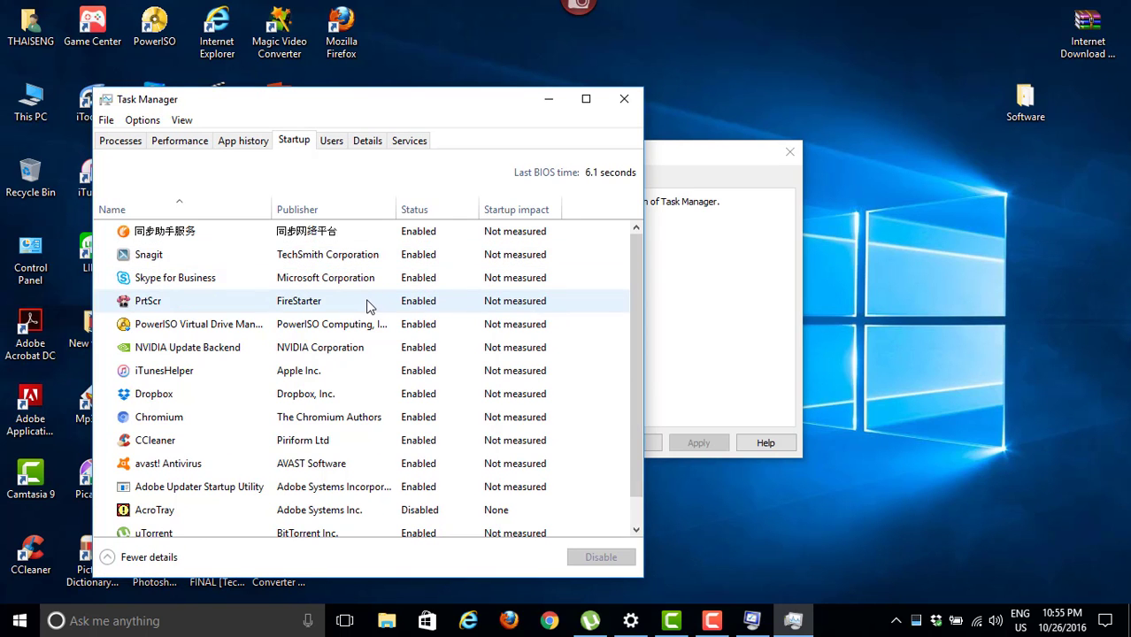
scroll(372, 377, down, 1)
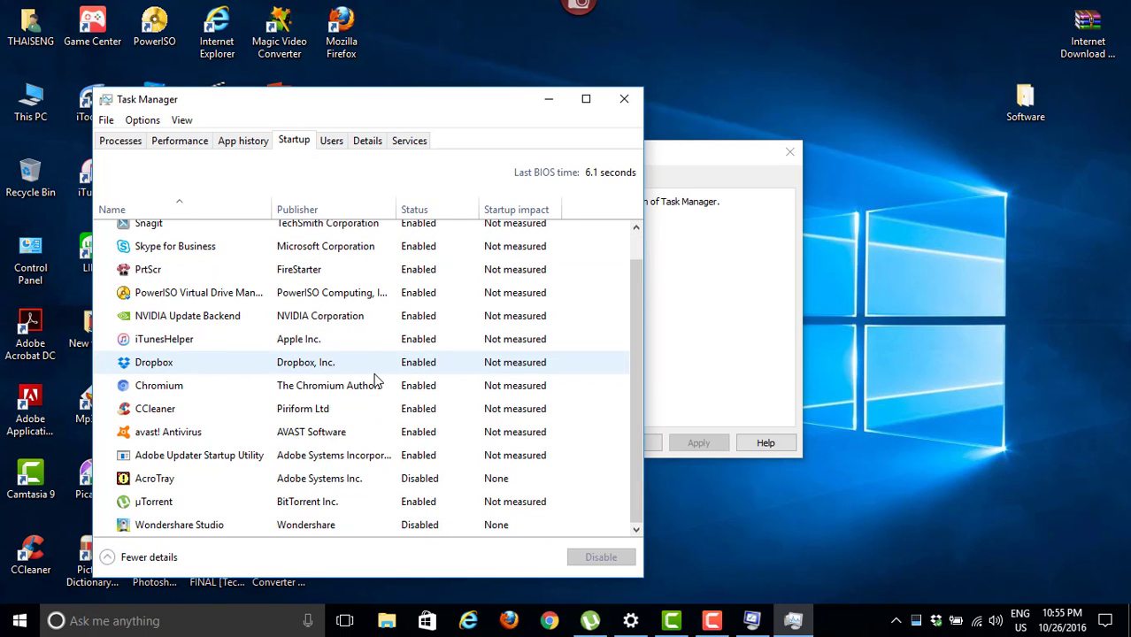
Disable the 同步助手服务 startup program, and close Task Manager and System Configuration.
click(324, 479)
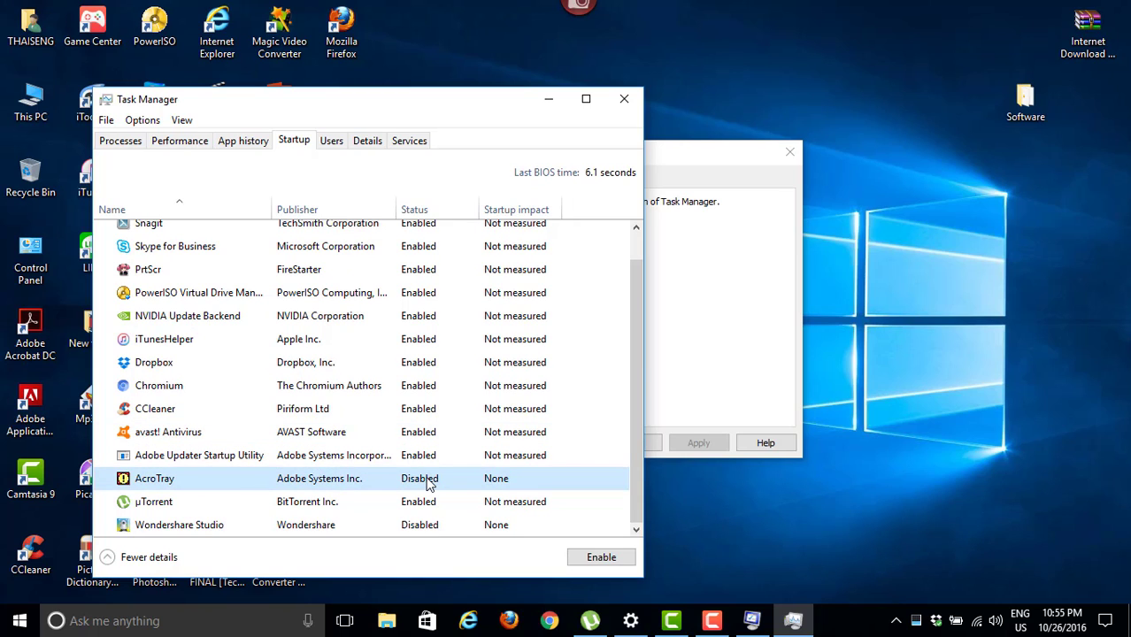
click(414, 526)
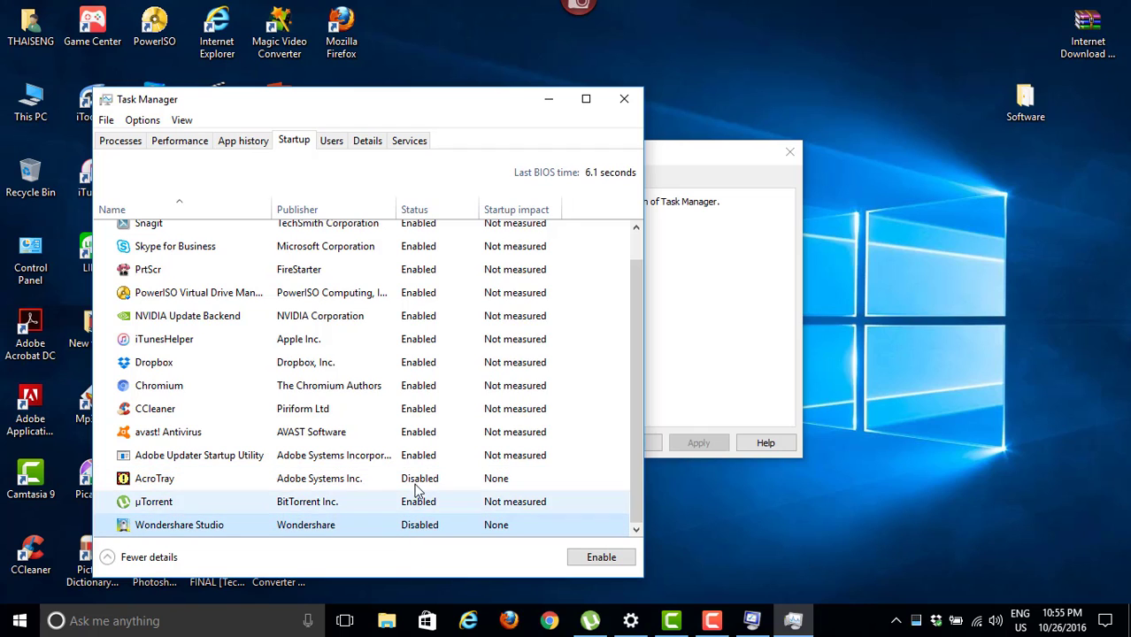
scroll(386, 318, up, 1)
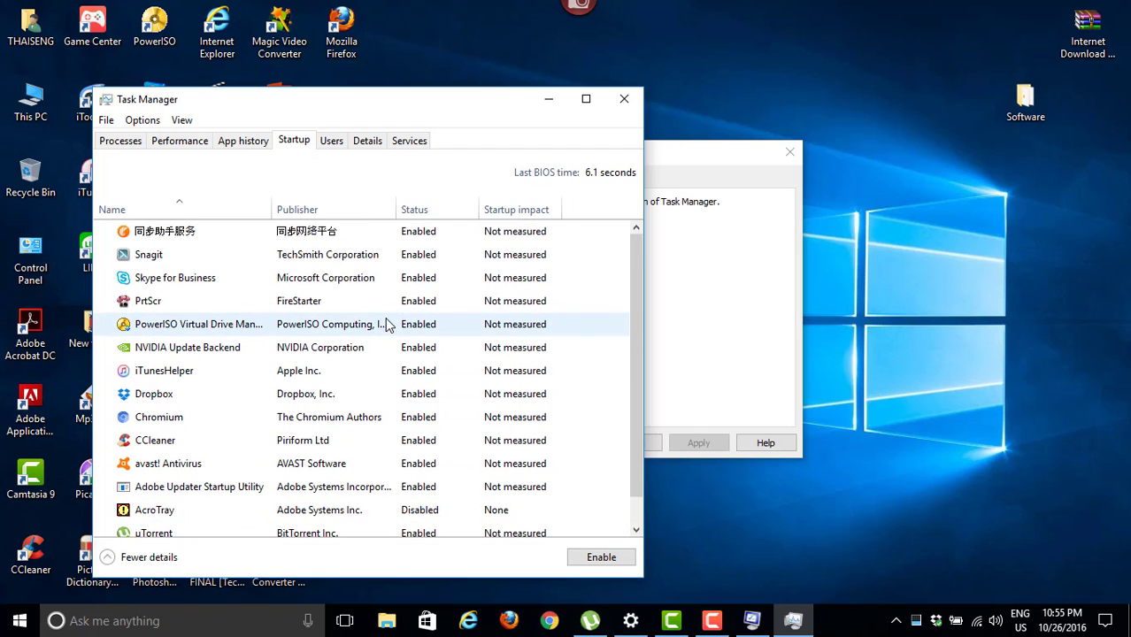
click(414, 237)
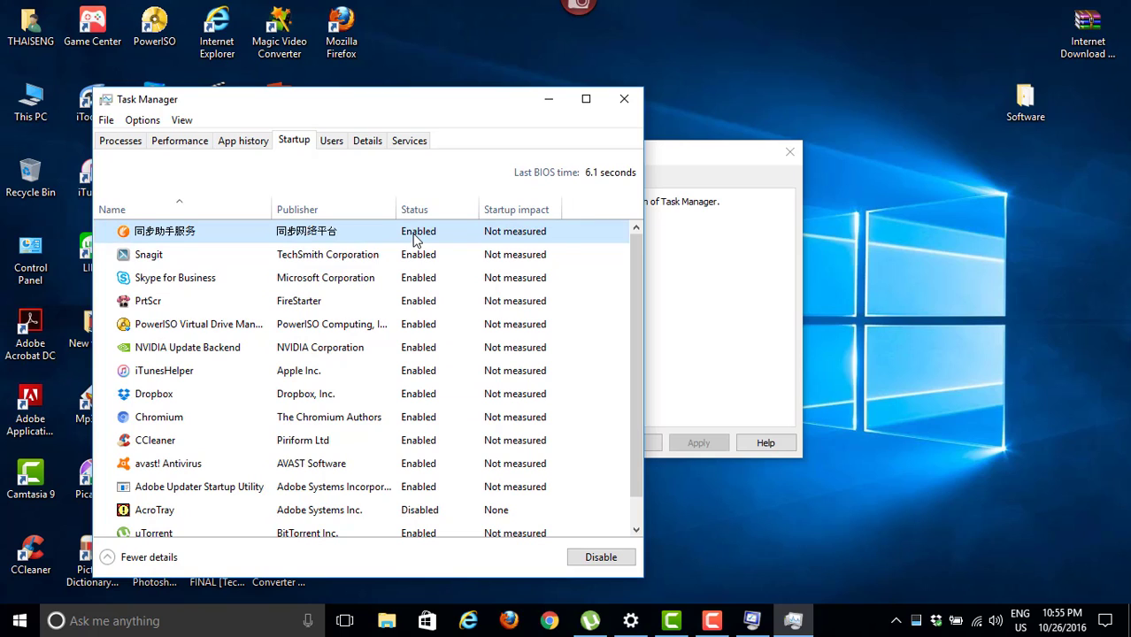
click(600, 557)
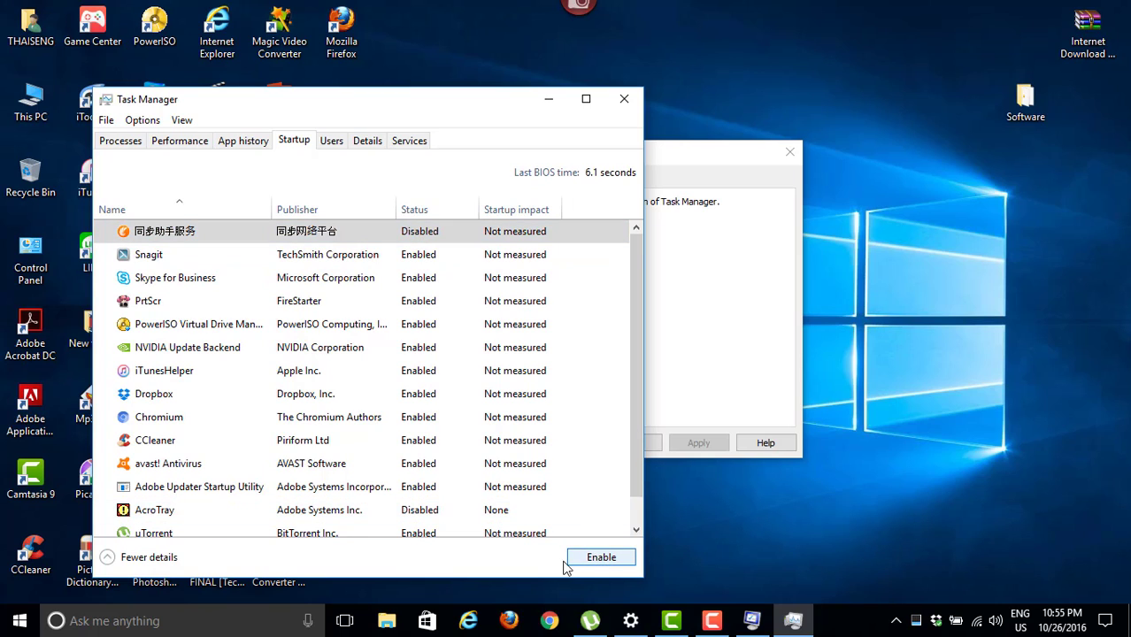
click(579, 561)
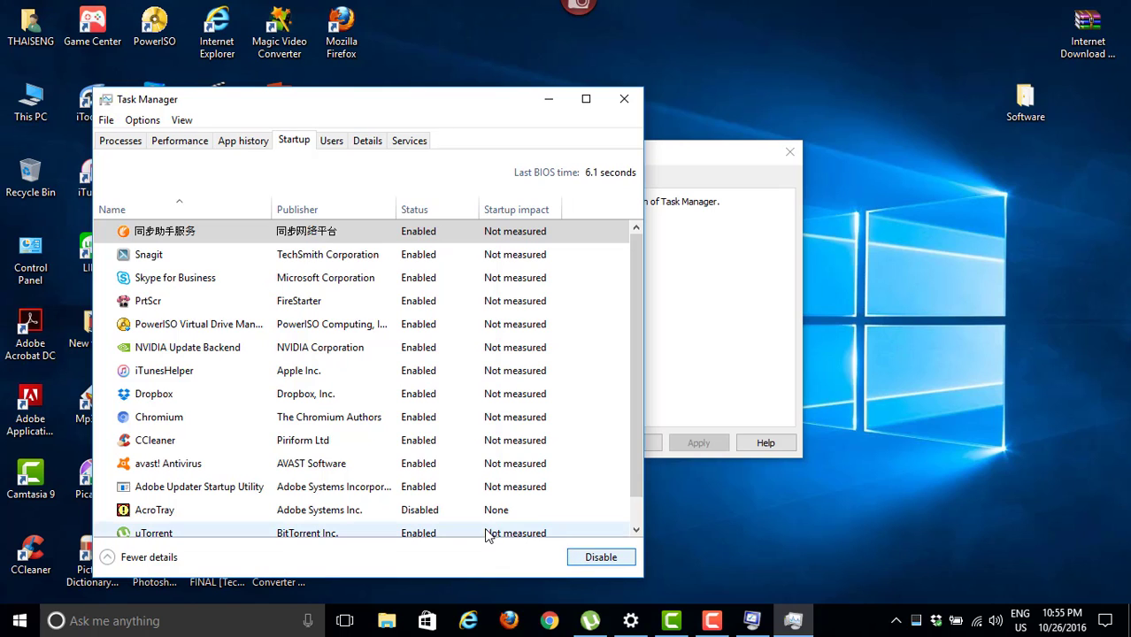
click(602, 563)
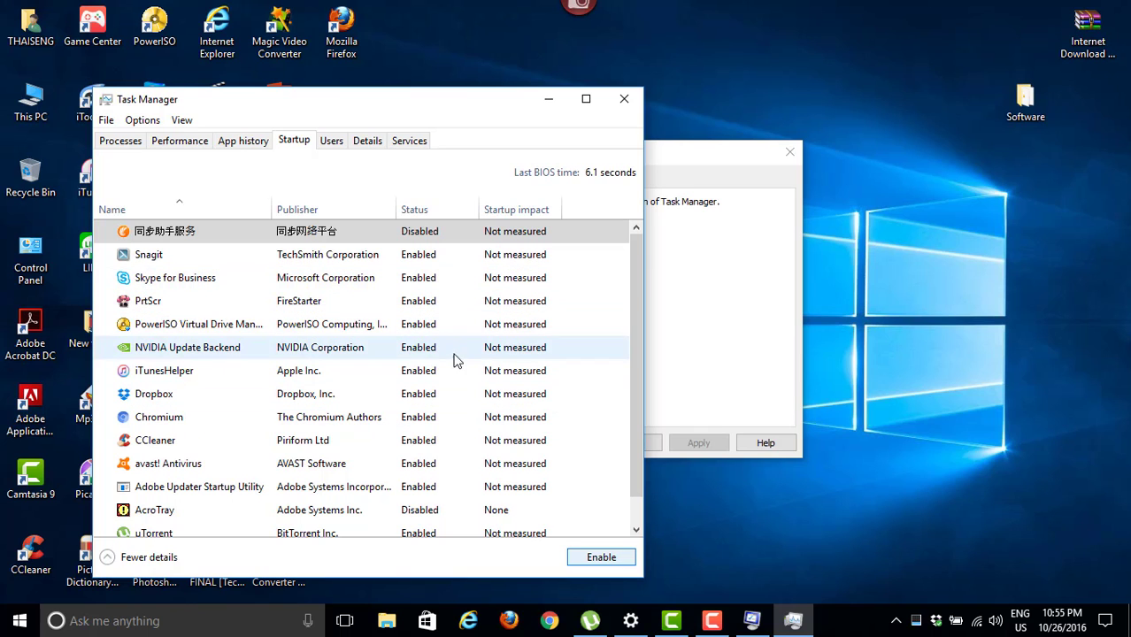
click(617, 100)
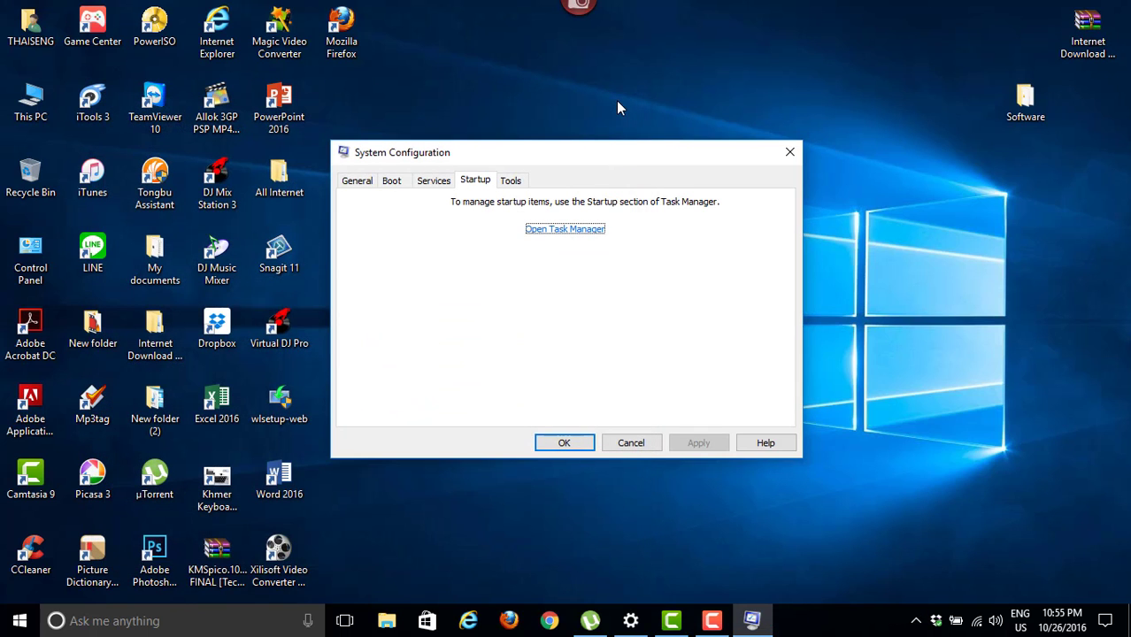
click(789, 151)
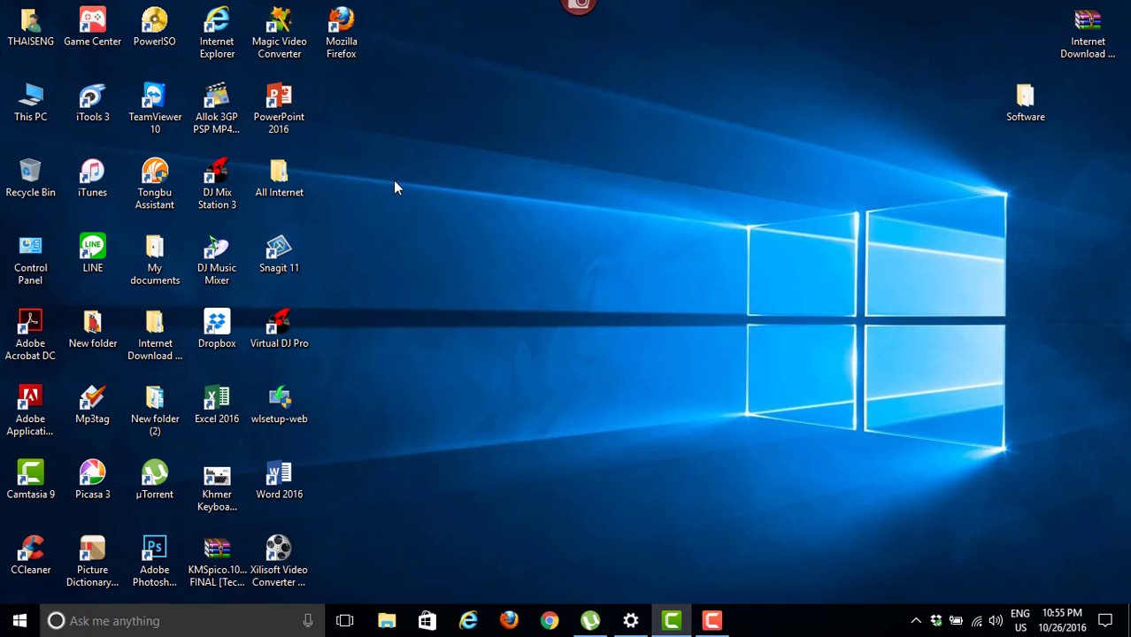